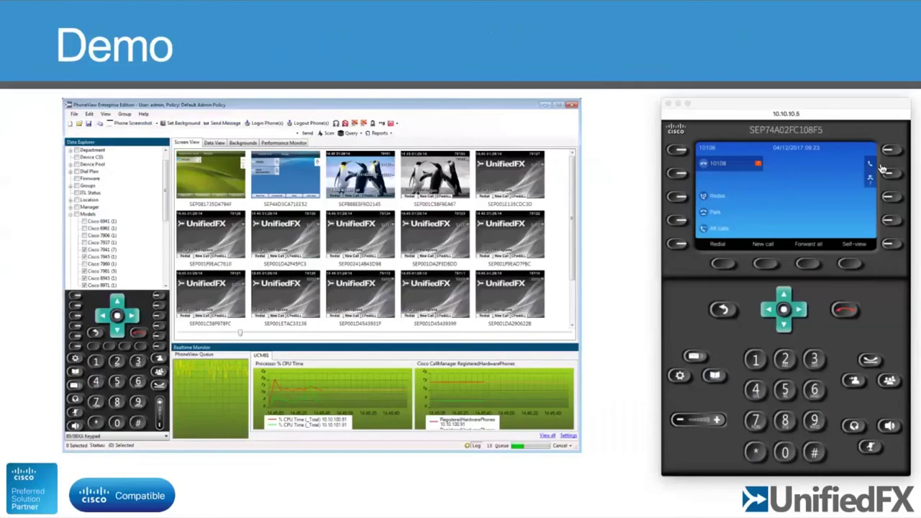
Open the Win10 Dev iMac remote session and go to the Phones list in the UnifiedFX admin interface
click(322, 64)
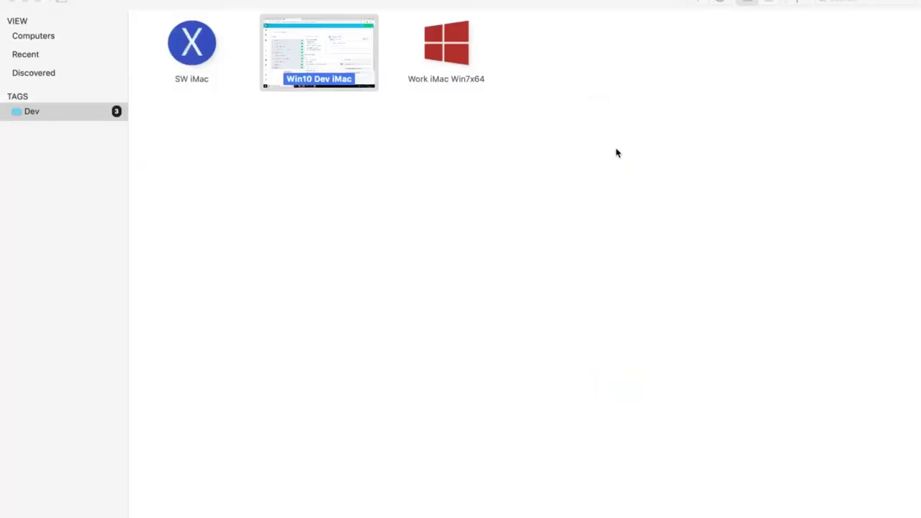
double_click(352, 67)
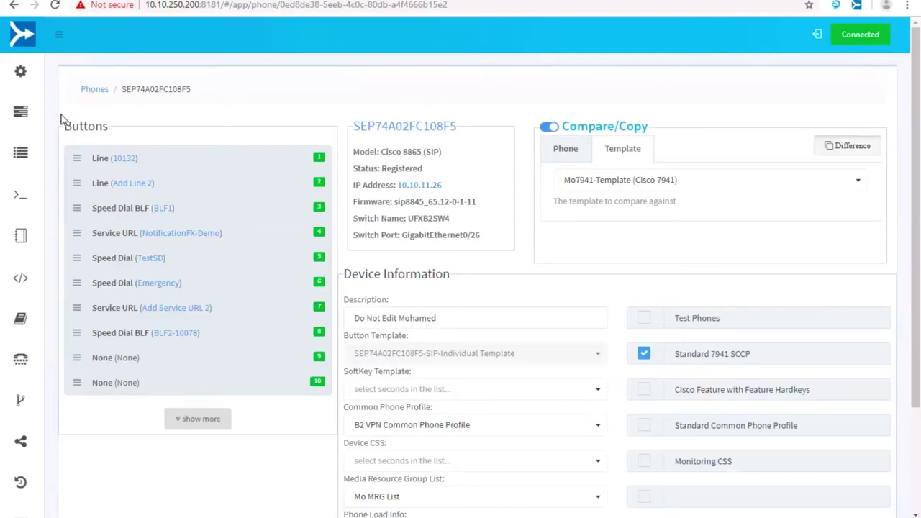
click(58, 34)
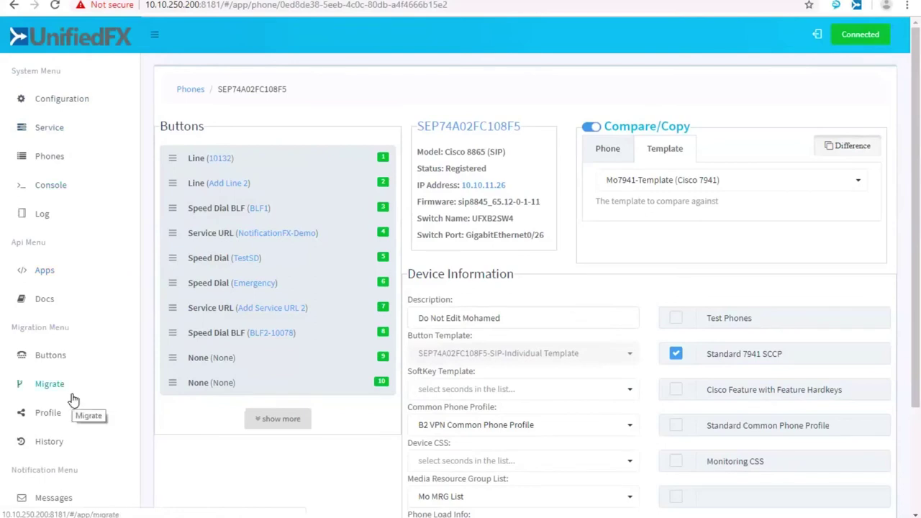
scroll(86, 345, down, 1)
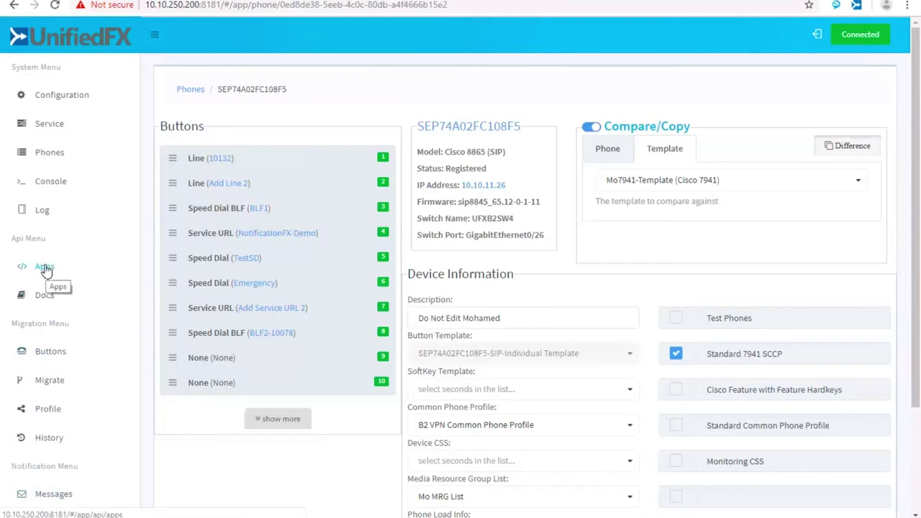
click(48, 157)
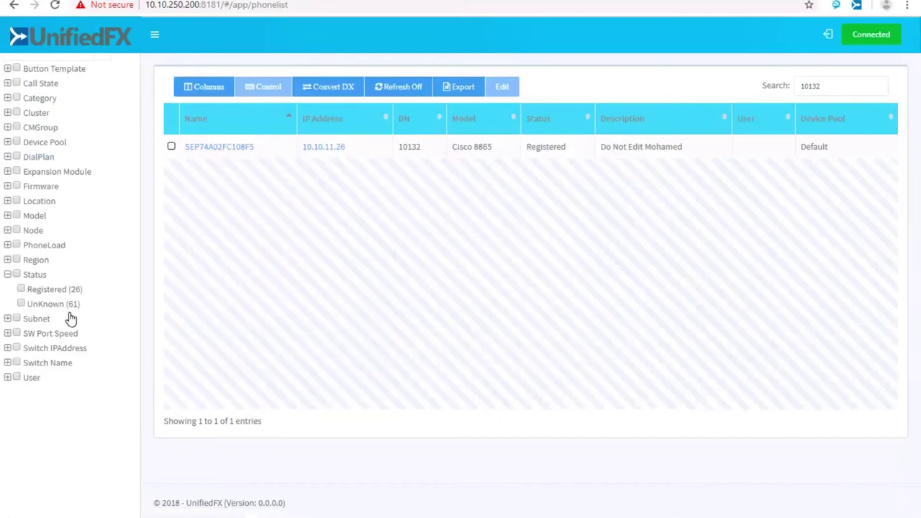
Clear the phone list's search and filter the list to phones with Registered status
scroll(71, 316, up, 5)
scroll(68, 319, down, 2)
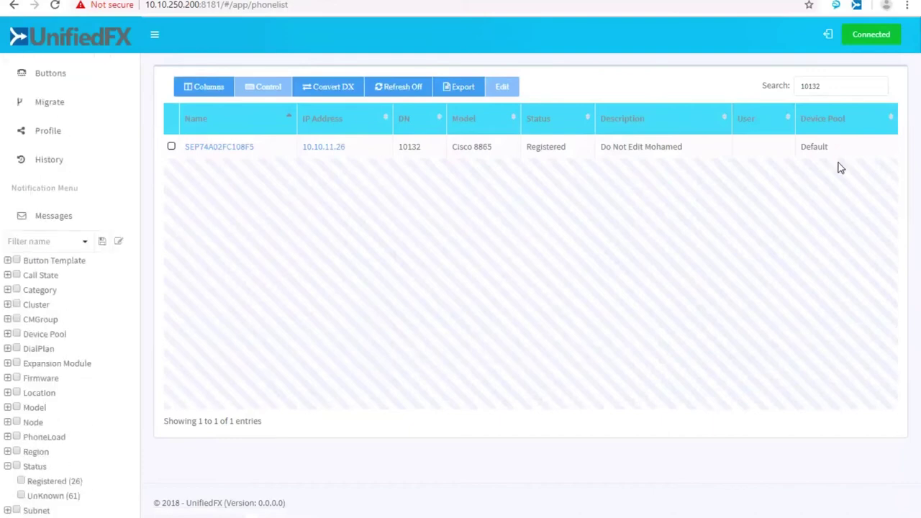
double_click(822, 87)
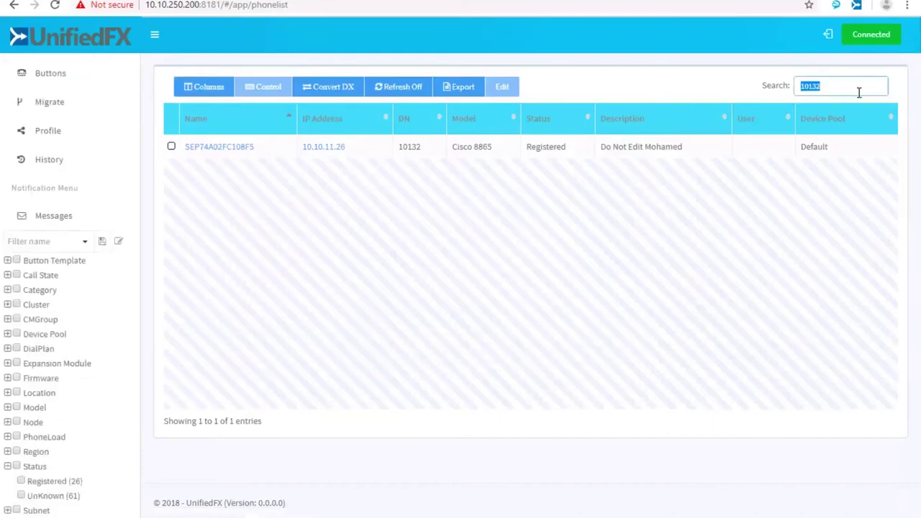
key(BackSpace)
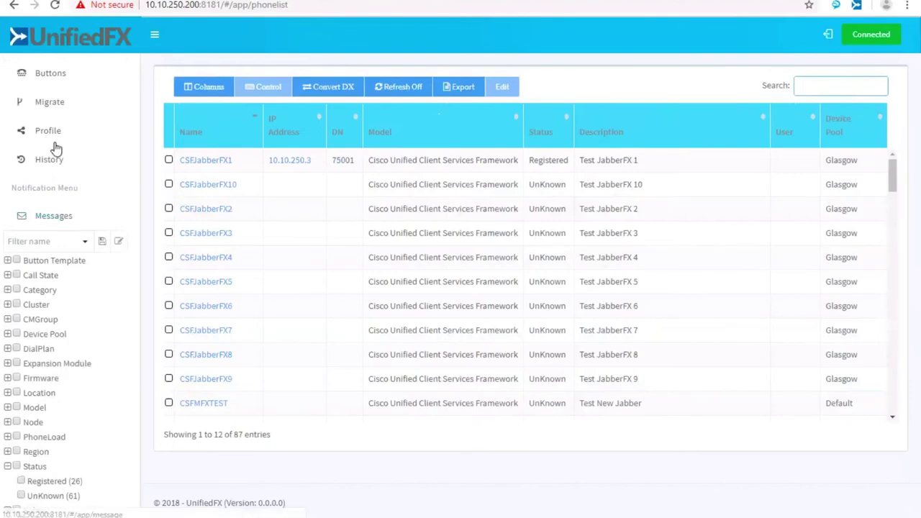
scroll(57, 354, down, 3)
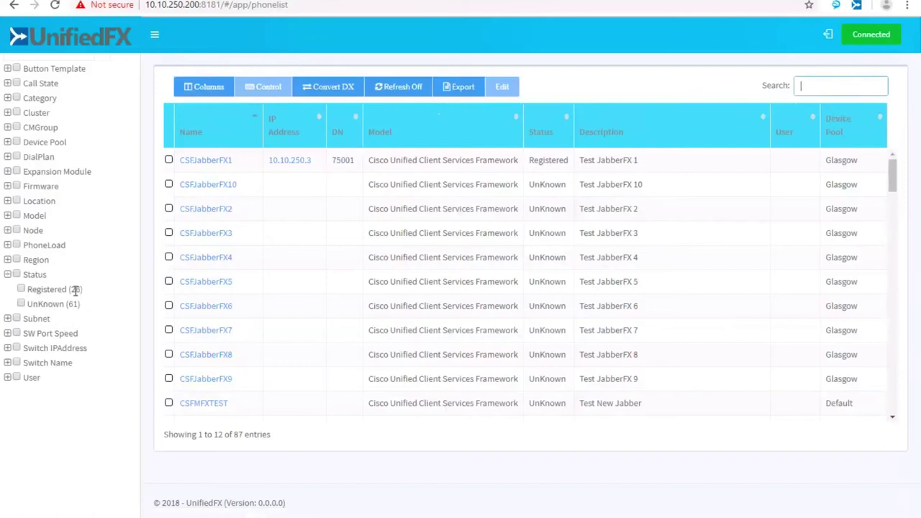
click(21, 289)
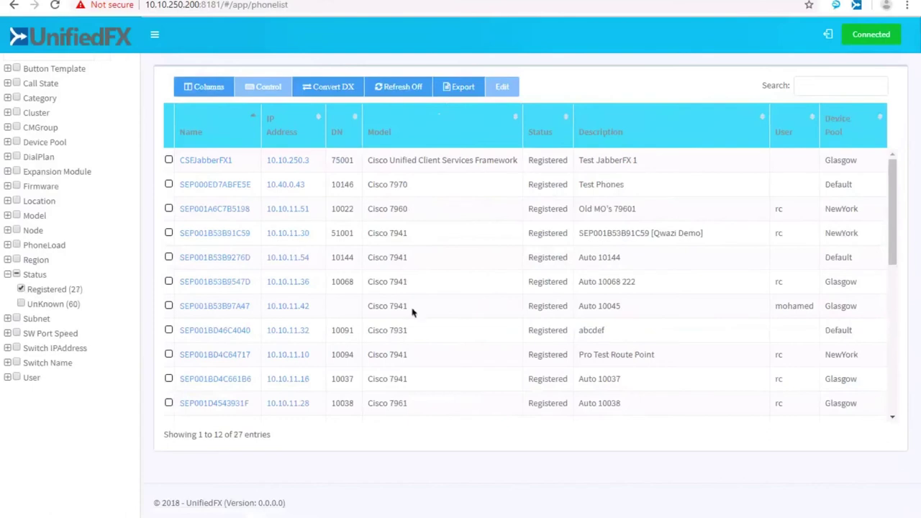
Narrow the registered phones to the NewYork device pool, then remove that device pool filter
scroll(412, 312, down, 5)
scroll(413, 311, up, 5)
click(7, 142)
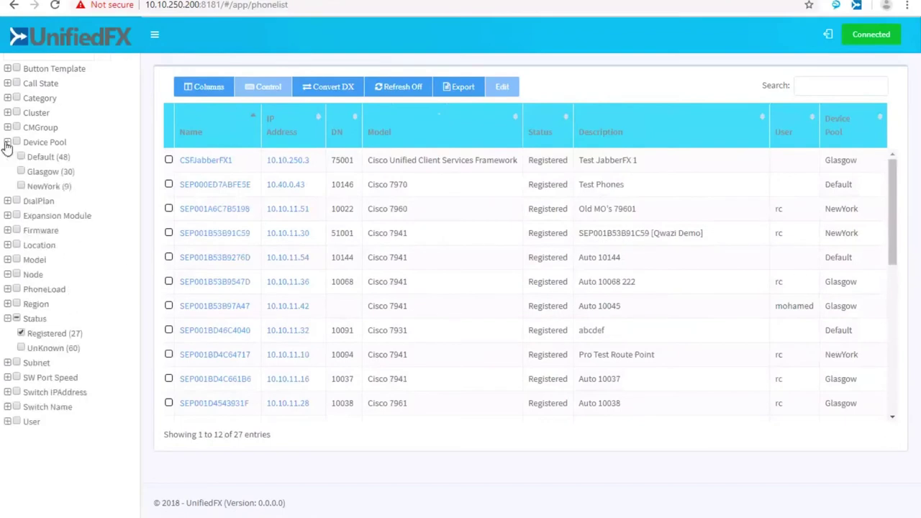
click(21, 186)
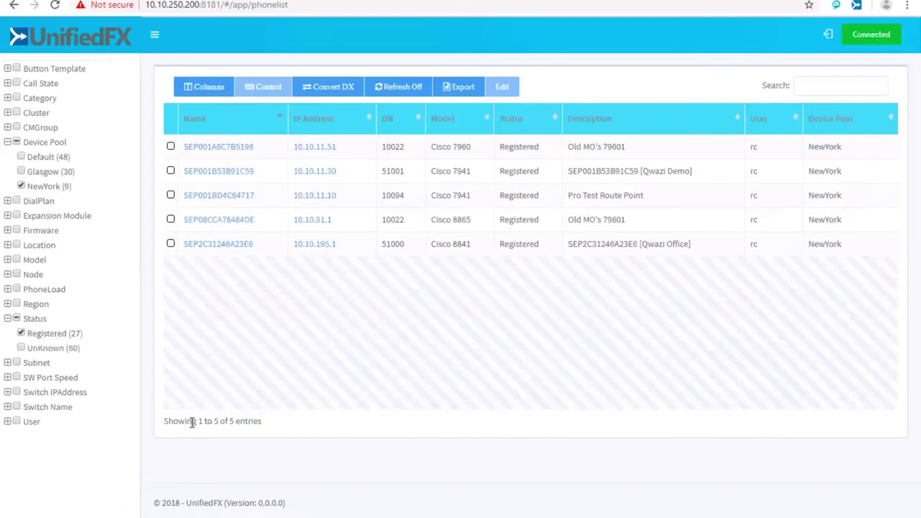
drag(192, 422, 239, 422)
click(239, 422)
click(21, 185)
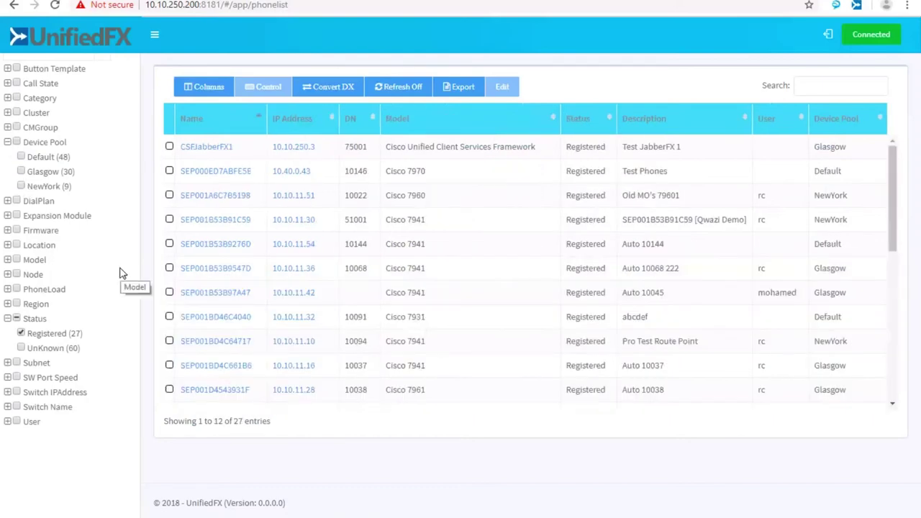
Search the registered phones for "glas" and clear the search
click(822, 86)
text(a)
text(las)
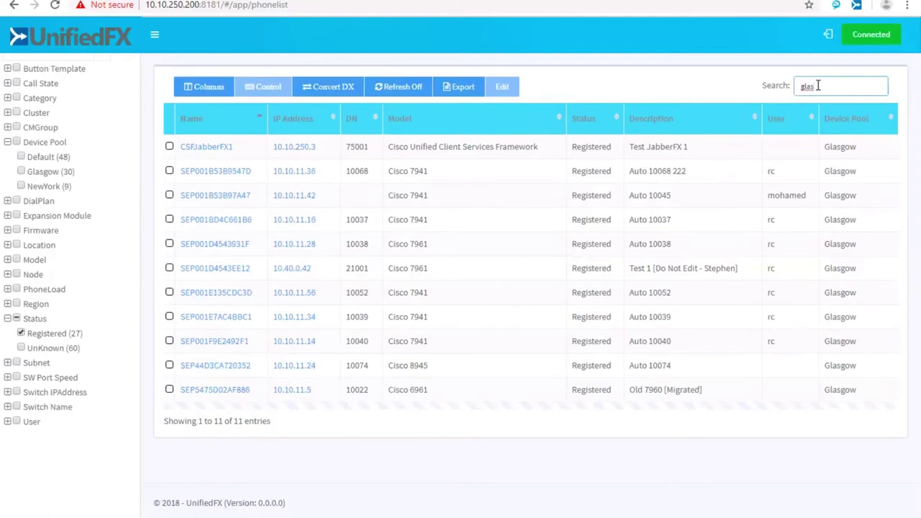
key(BackSpace)
key(BackSpace)
key(BackSpace)
key(BackSpace)
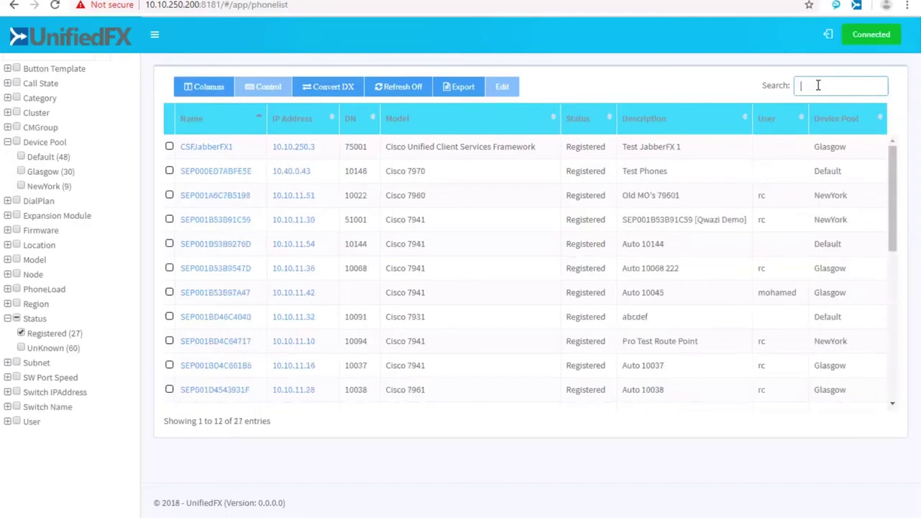
Search the registered phones for model 7941 and clear the search
text(7941)
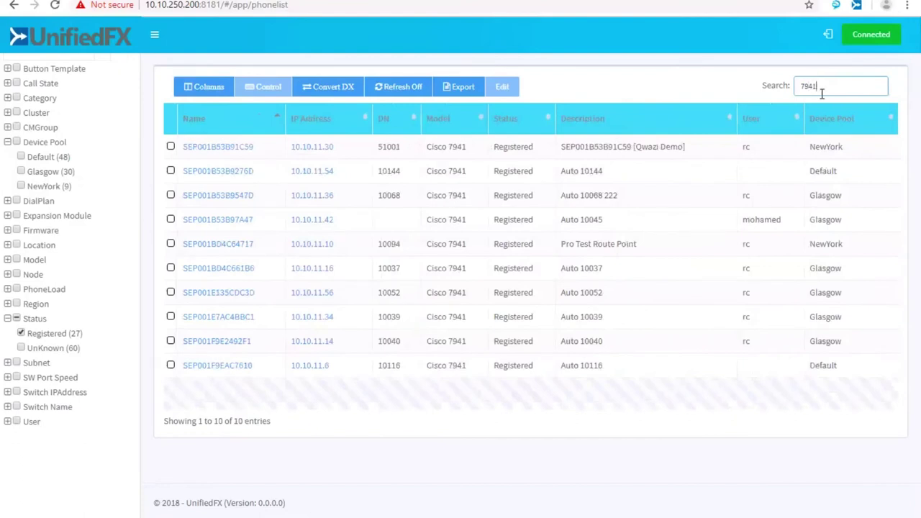
key(BackSpace)
key(BackSpace)
key(BackSpace)
key(BackSpace)
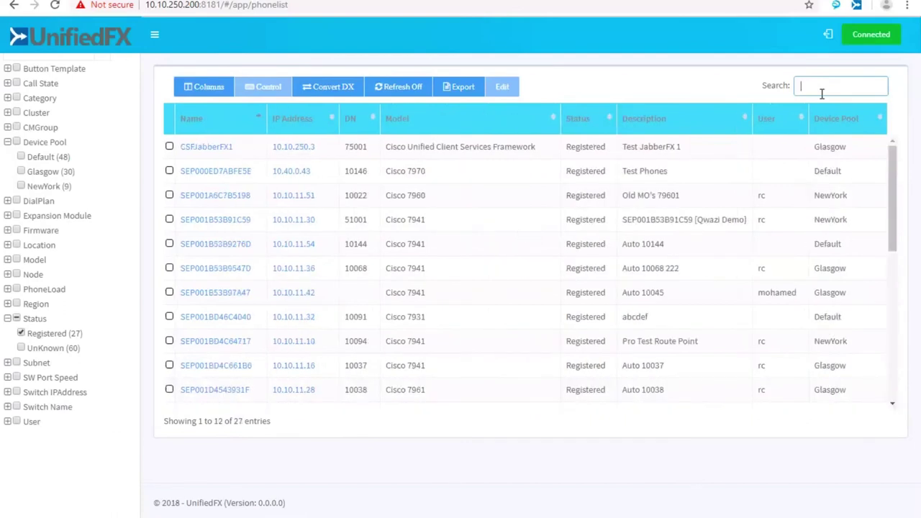
Search the registered phones for IP addresses containing 10.40 and clear the search
text(10.40)
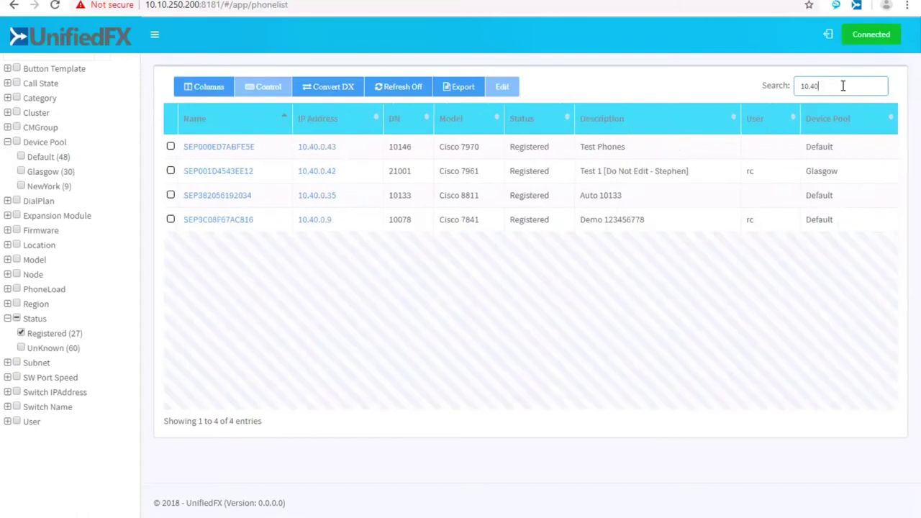
key(BackSpace)
key(BackSpace)
key(BackSpace)
key(BackSpace)
key(BackSpace)
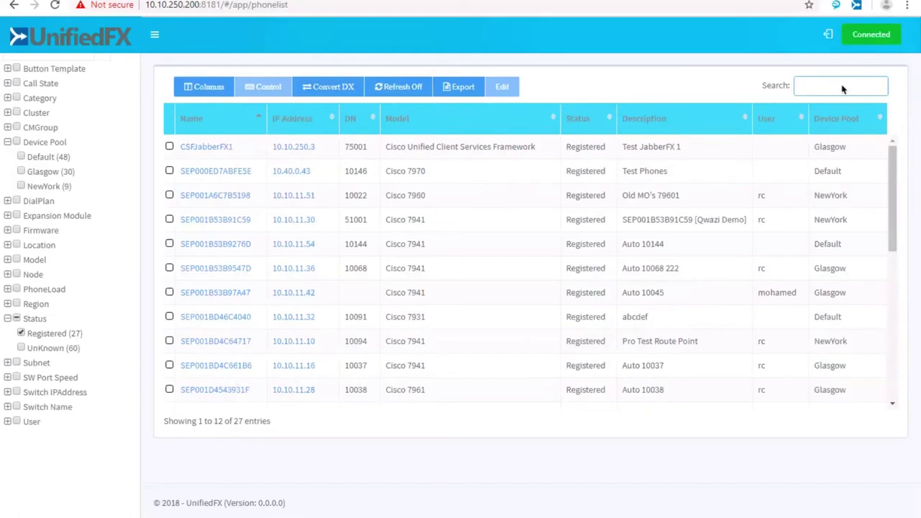
Review the columns available for the phone list without changing which ones are shown
click(204, 84)
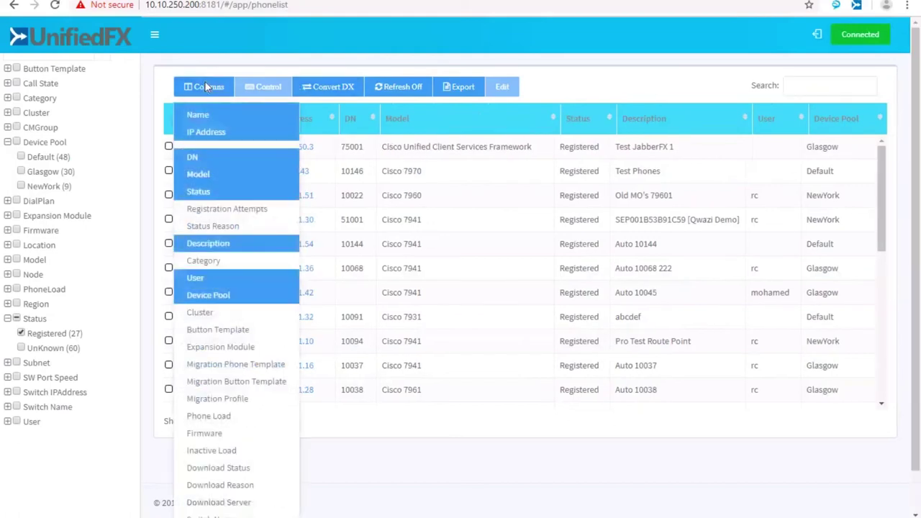
scroll(225, 326, down, 1)
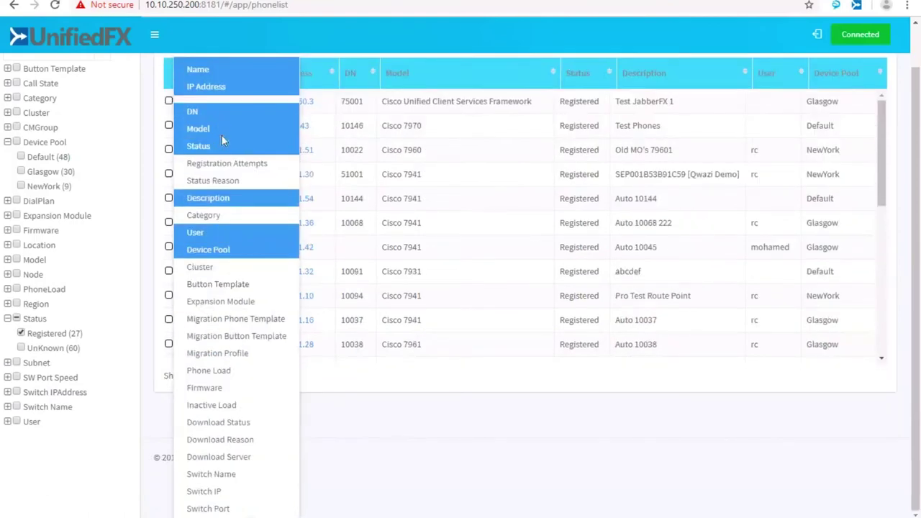
scroll(216, 122, up, 1)
scroll(255, 331, down, 1)
click(341, 446)
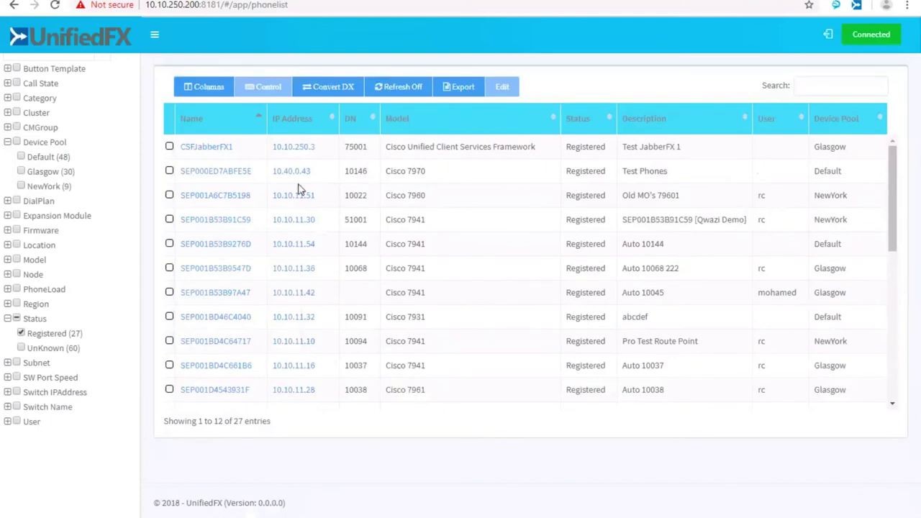
Find the Cisco 8865 phone by its directory number, select it, and open its remote control window
click(812, 88)
text(1013)
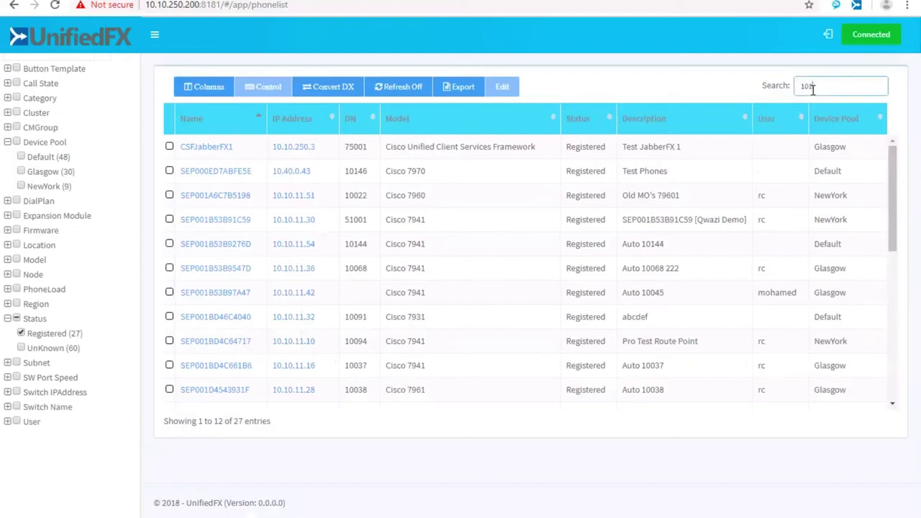
text(2)
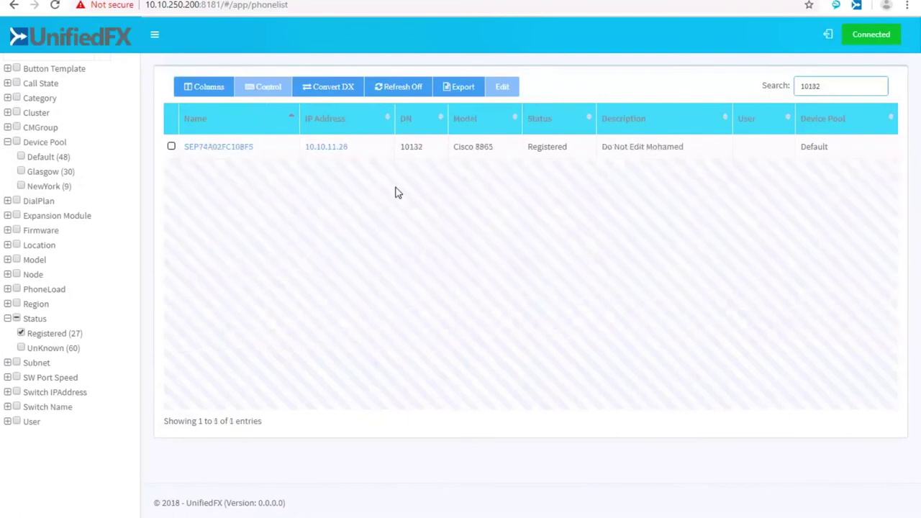
click(171, 148)
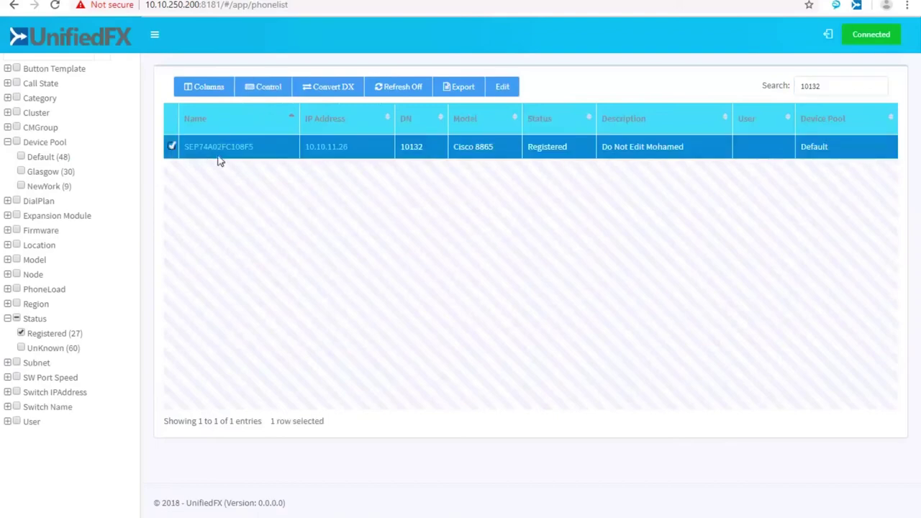
click(259, 91)
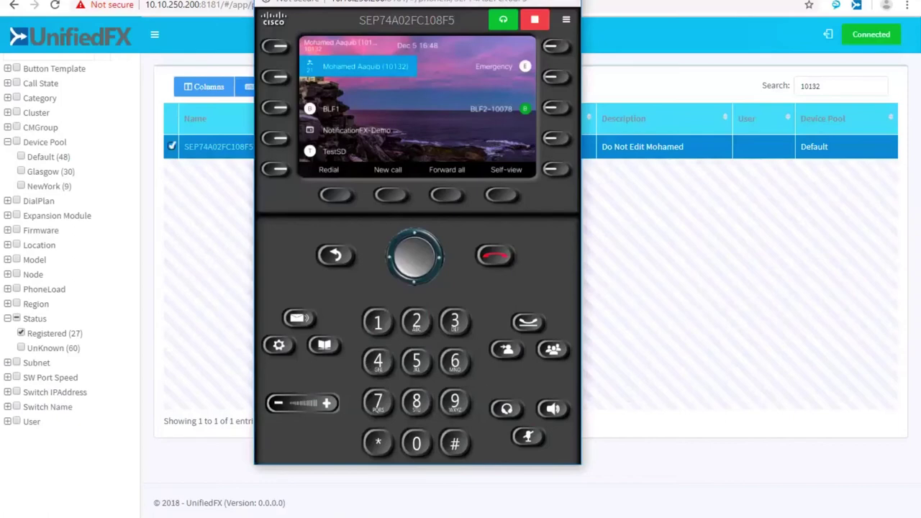
drag(465, 0, 643, 11)
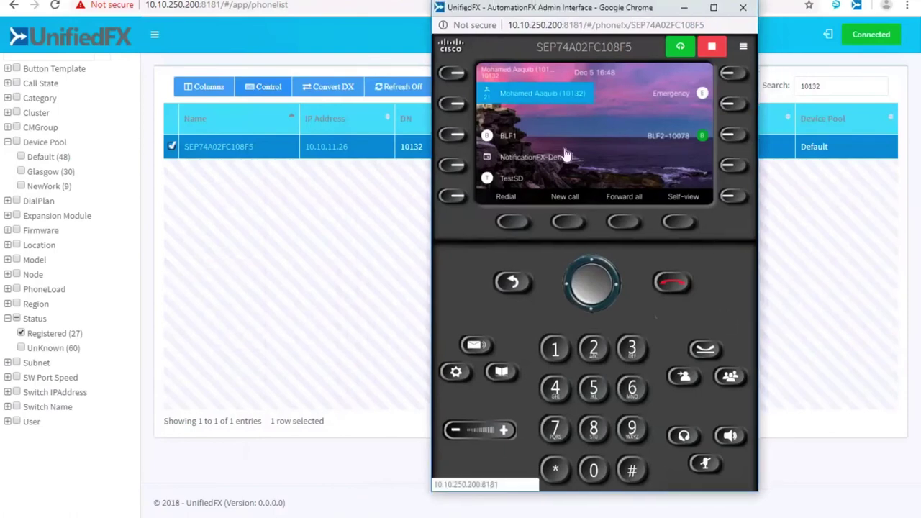
Start a new call on the remote Cisco 8865, cancel it, and move the phone window aside
click(564, 223)
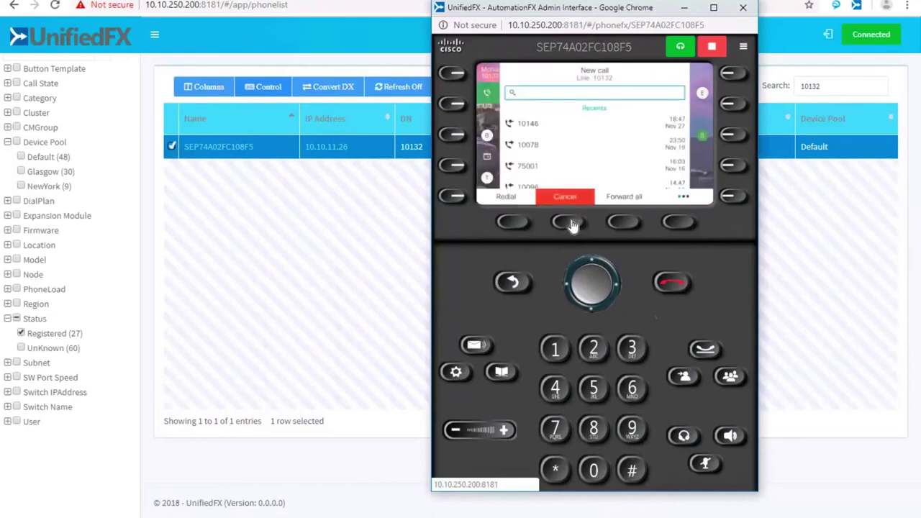
click(564, 223)
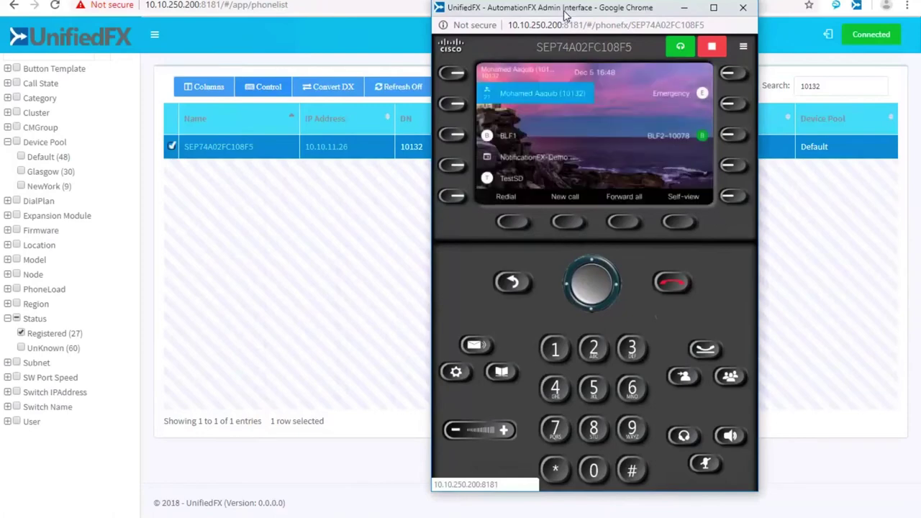
drag(567, 14, 679, 30)
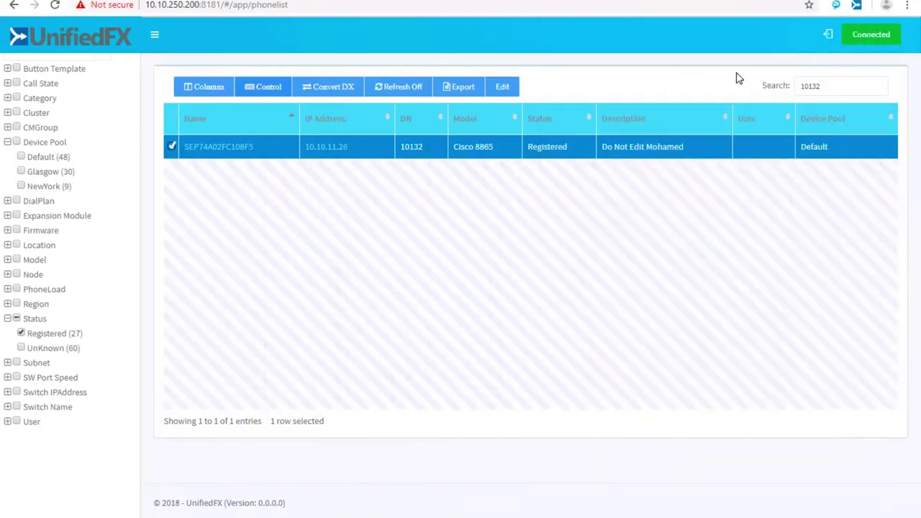
Find the Cisco 7841 phone by its directory number and open its remote control window beside the main list
double_click(831, 86)
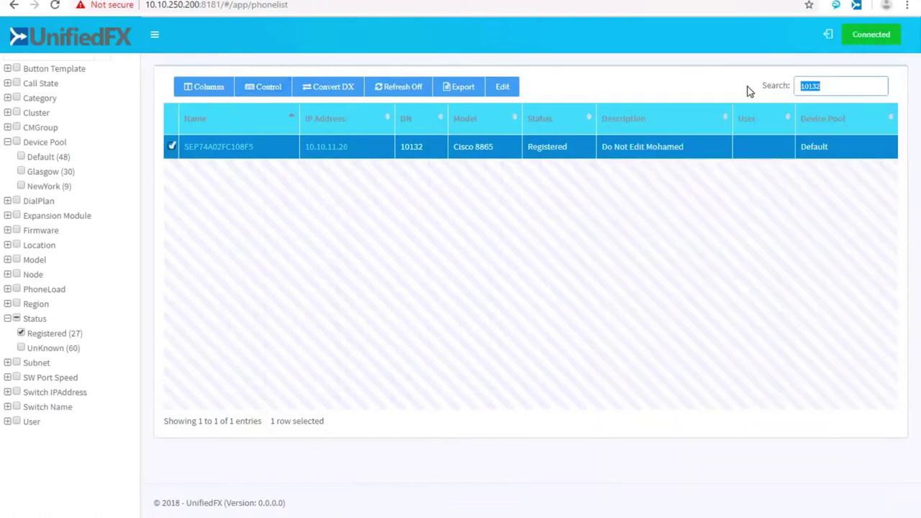
text(10078)
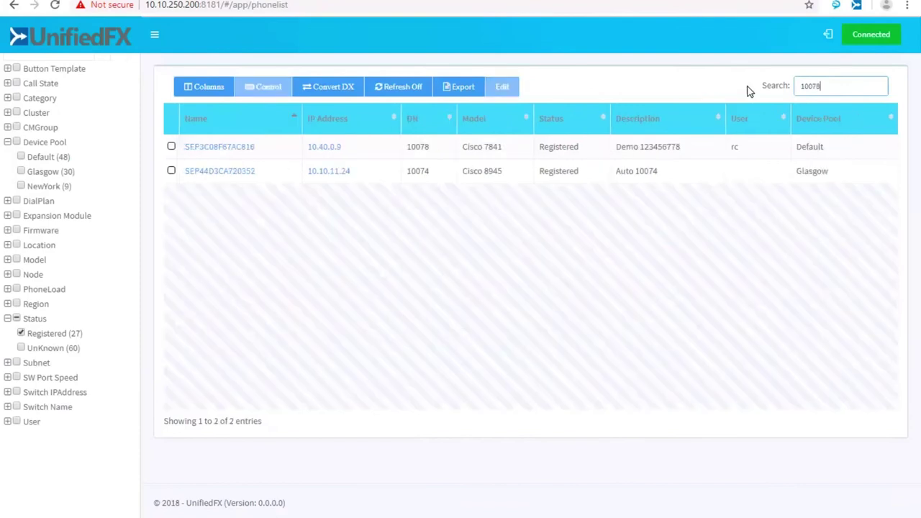
click(172, 147)
click(264, 99)
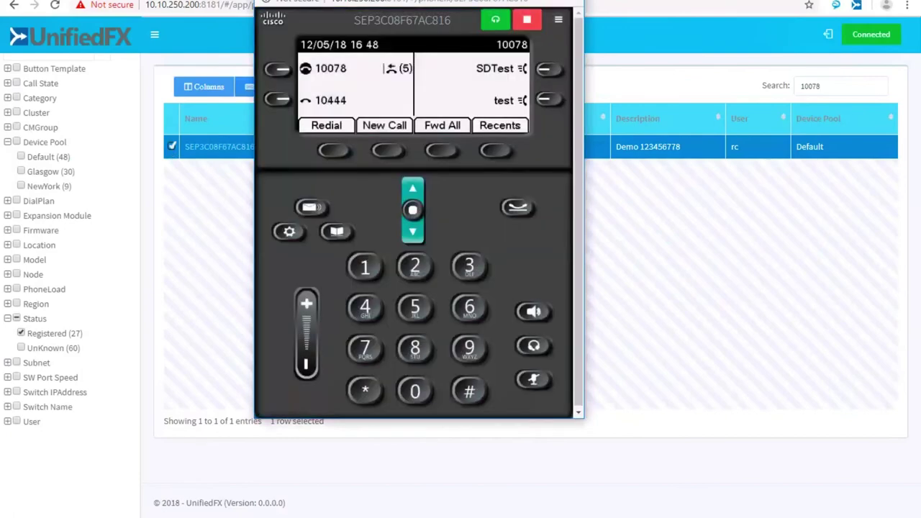
drag(406, 5, 196, 43)
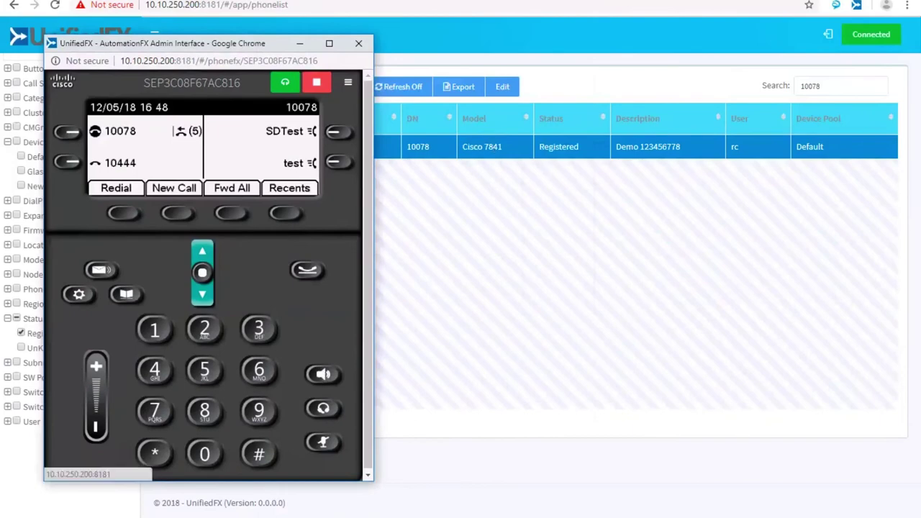
Bring the Cisco 8865 remote control window back into view alongside the Cisco 7841 window
click(331, 516)
click(363, 475)
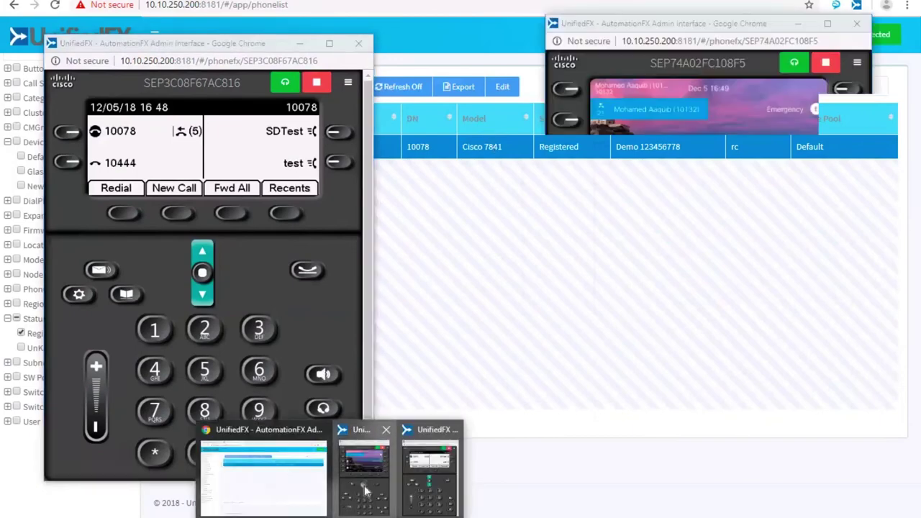
Bring both remote control windows to the front and position the Cisco 7841 window beside the Cisco 8865 window over the phone list
click(231, 46)
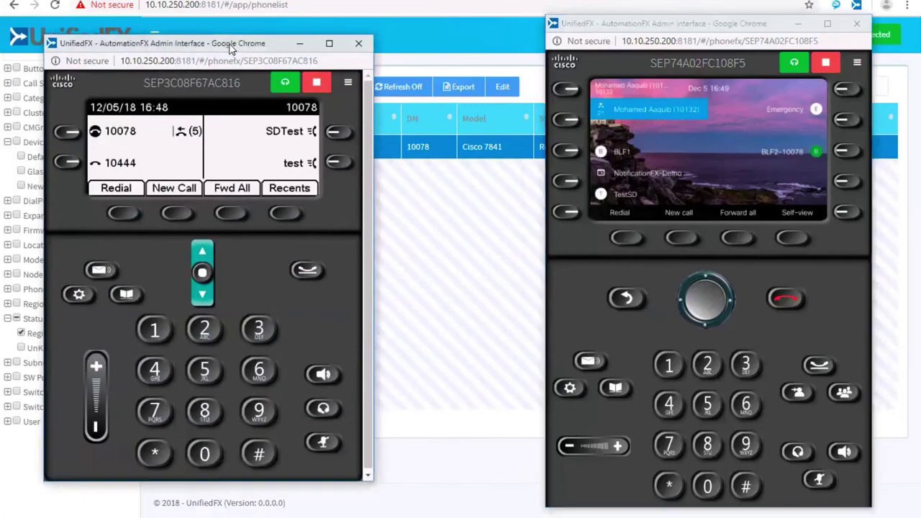
click(177, 215)
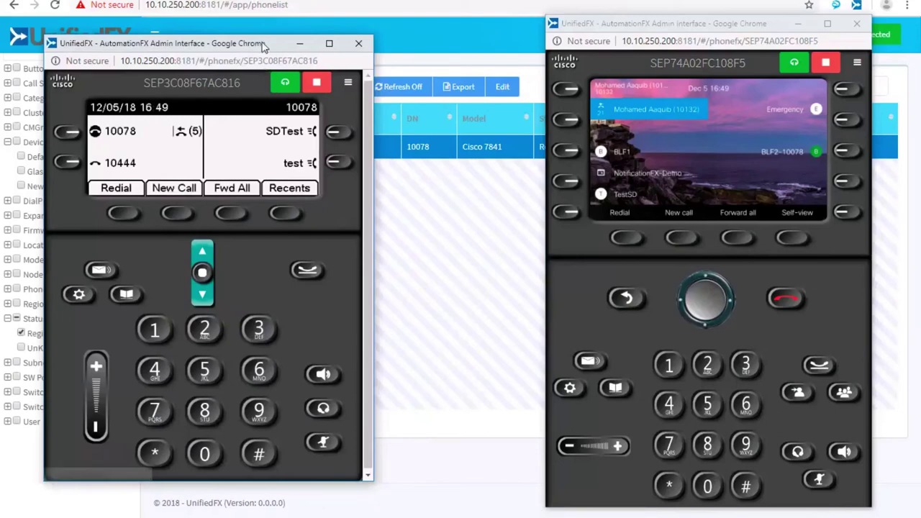
drag(263, 46, 266, 34)
key(alt+Tab)
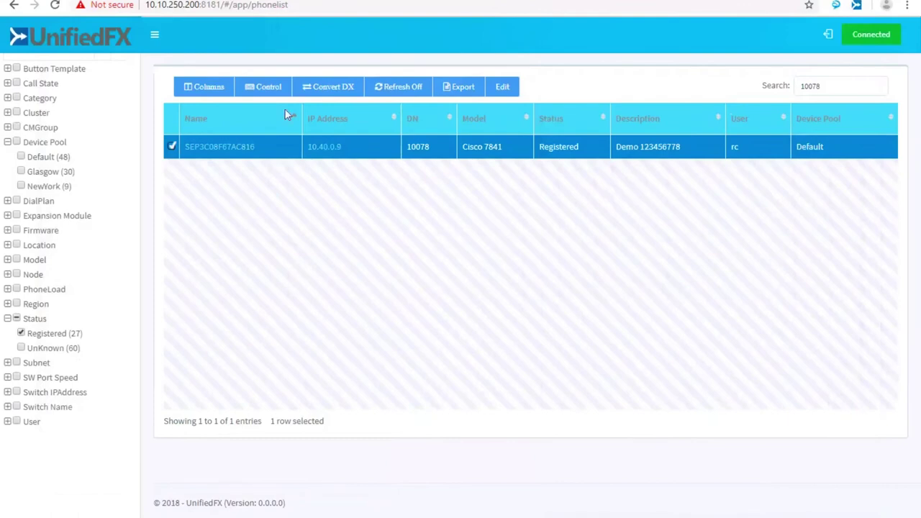
mouse_move(331, 514)
click(364, 496)
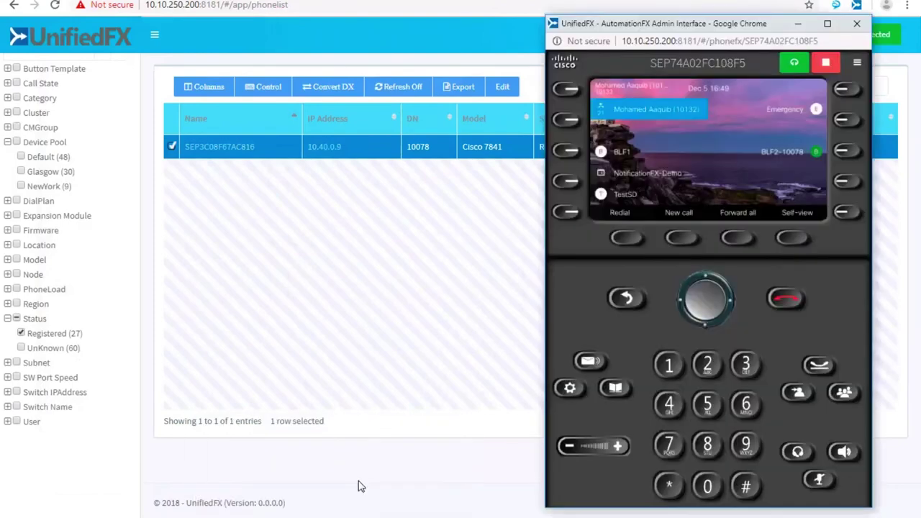
click(419, 494)
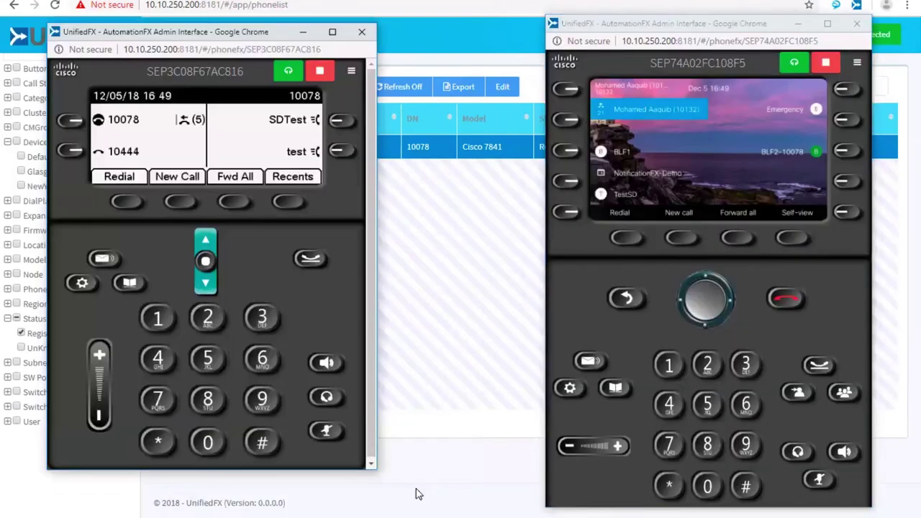
drag(233, 42, 230, 52)
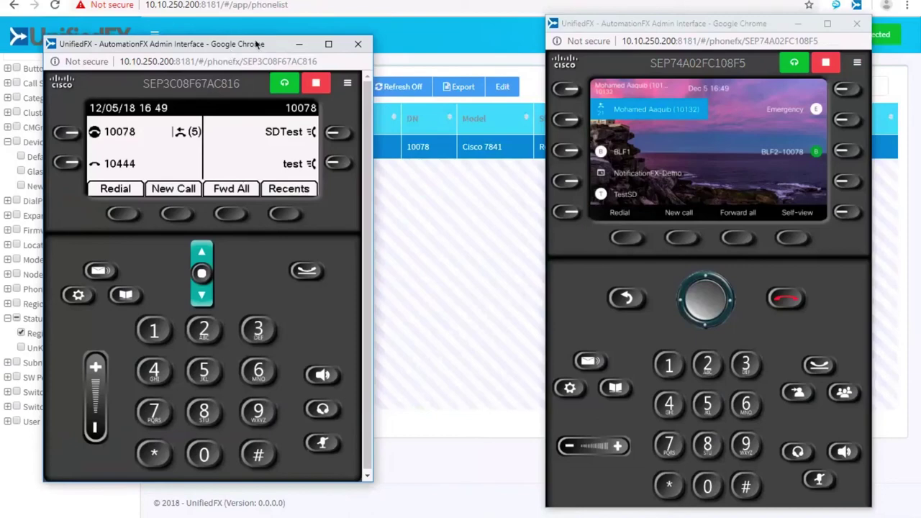
View the Call Monitor options for the Cisco 7841, close them without choosing an admin phone, and reposition the phone window
click(285, 88)
click(285, 85)
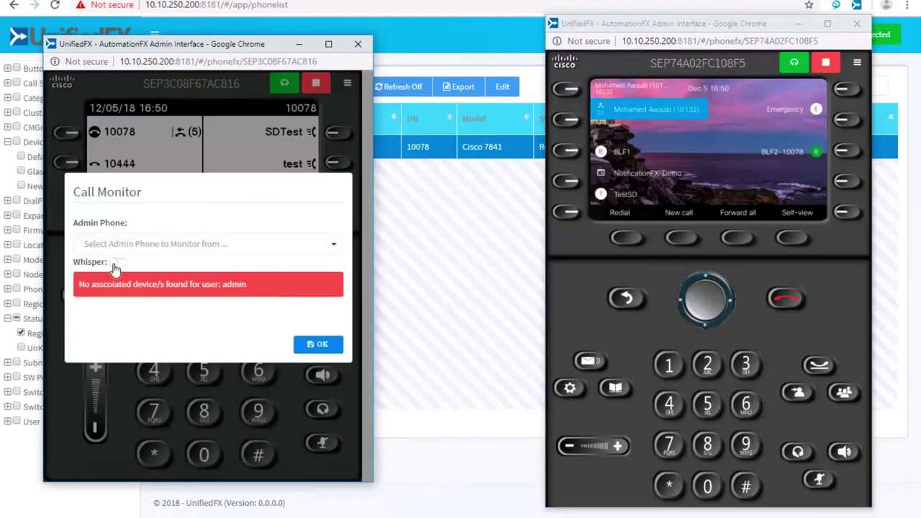
click(312, 348)
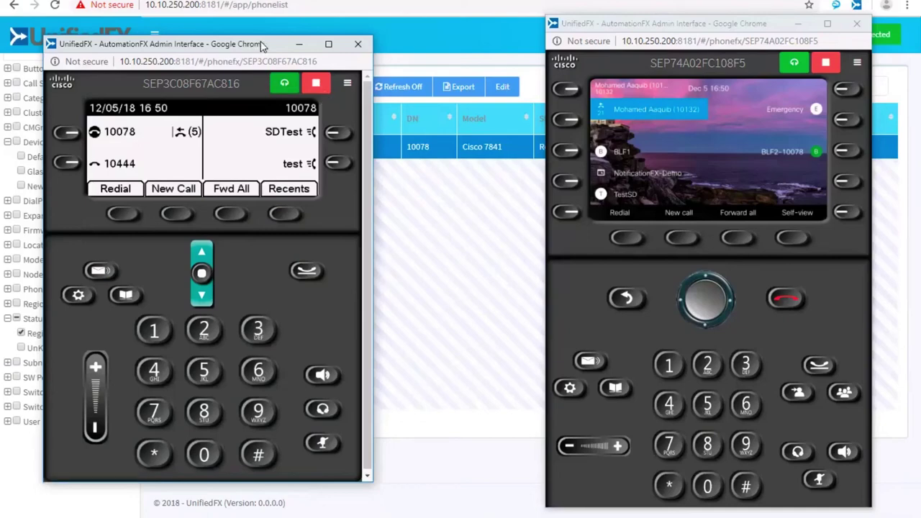
drag(262, 46, 275, 35)
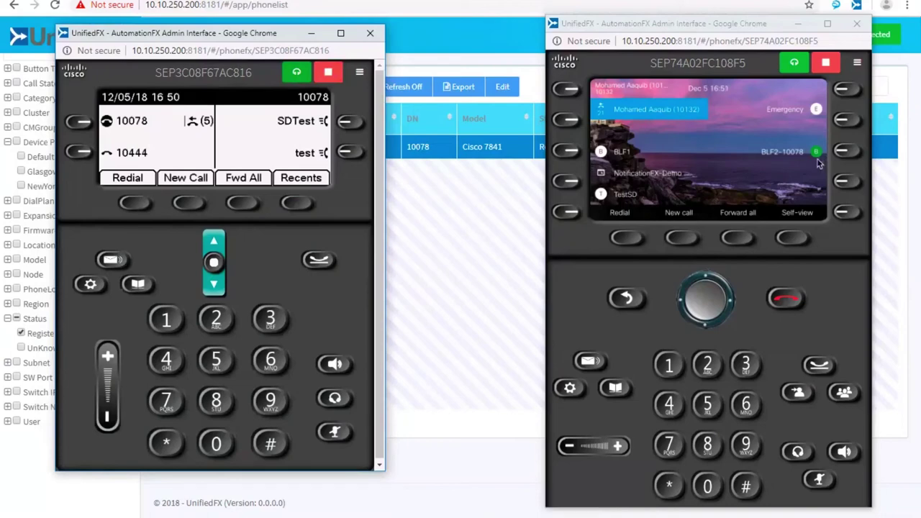
Return to the phone list, find the Cisco 8865 by its directory number, and view its device information web page
click(396, 20)
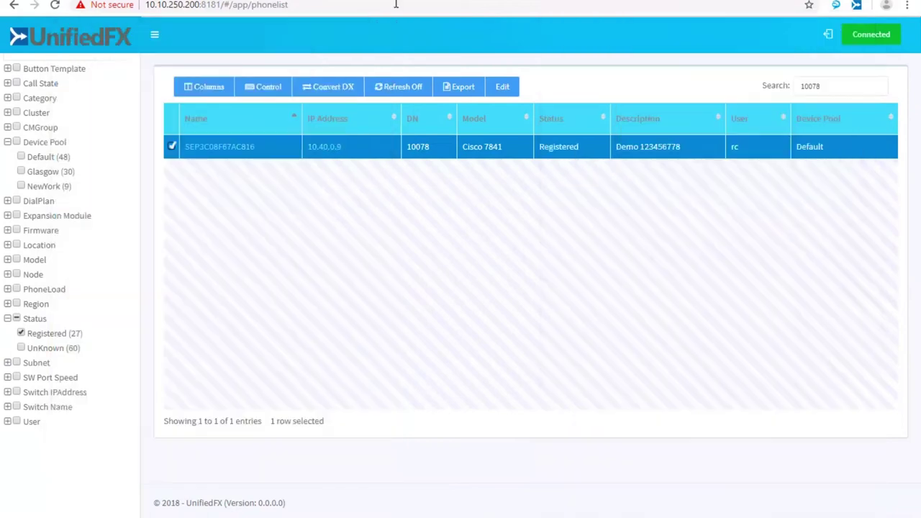
click(847, 87)
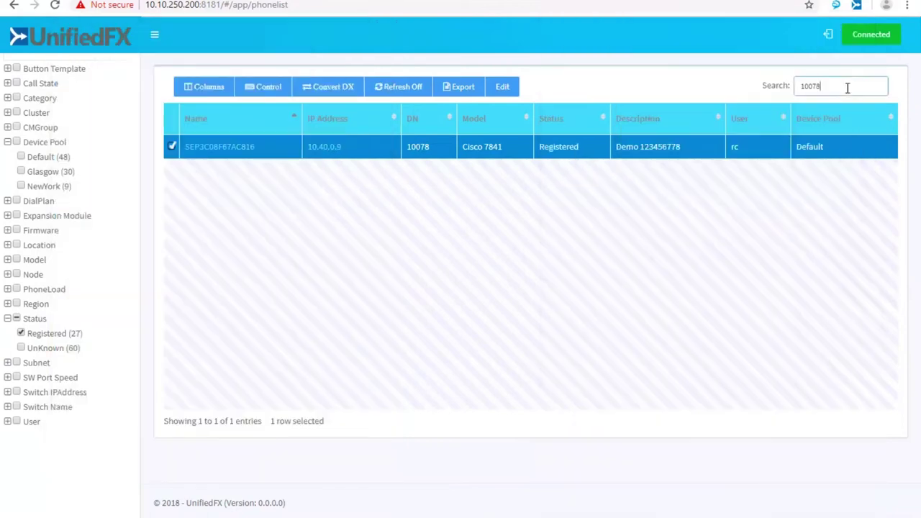
key(BackSpace)
key(BackSpace)
key(BackSpace)
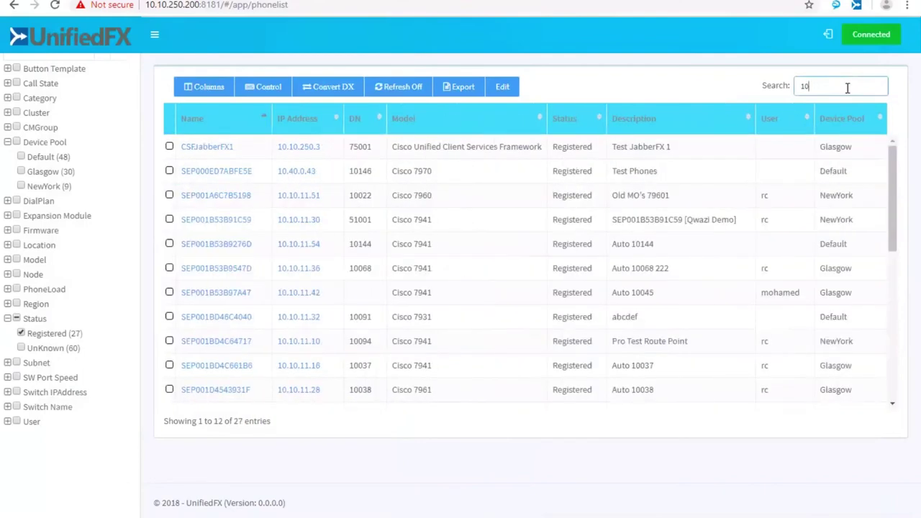
text(132)
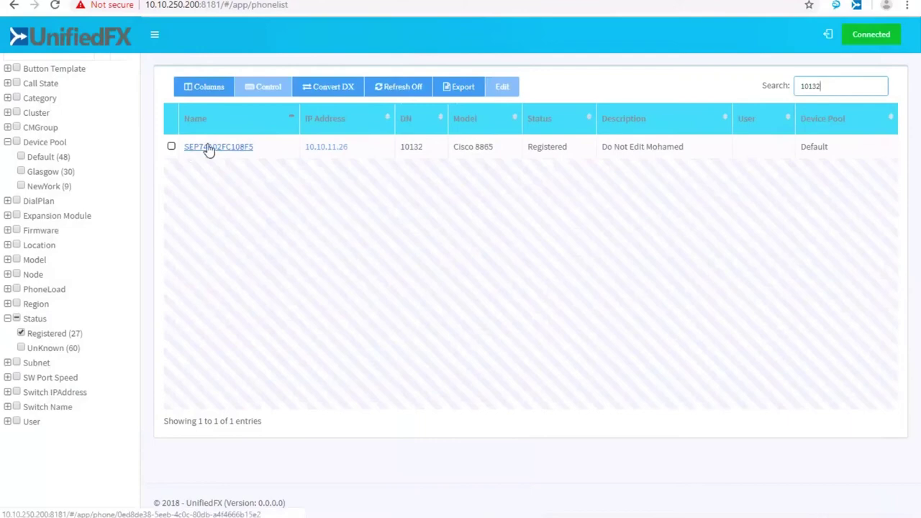
click(335, 149)
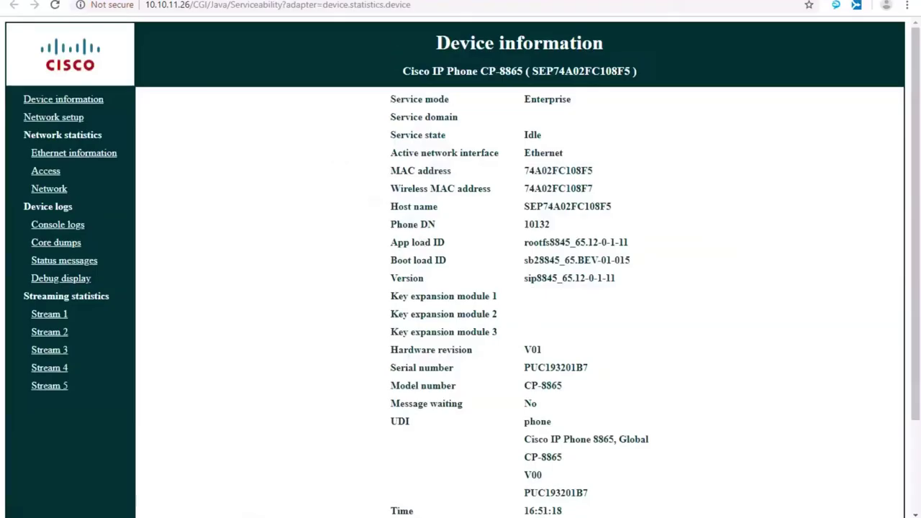
key(ctrl+w)
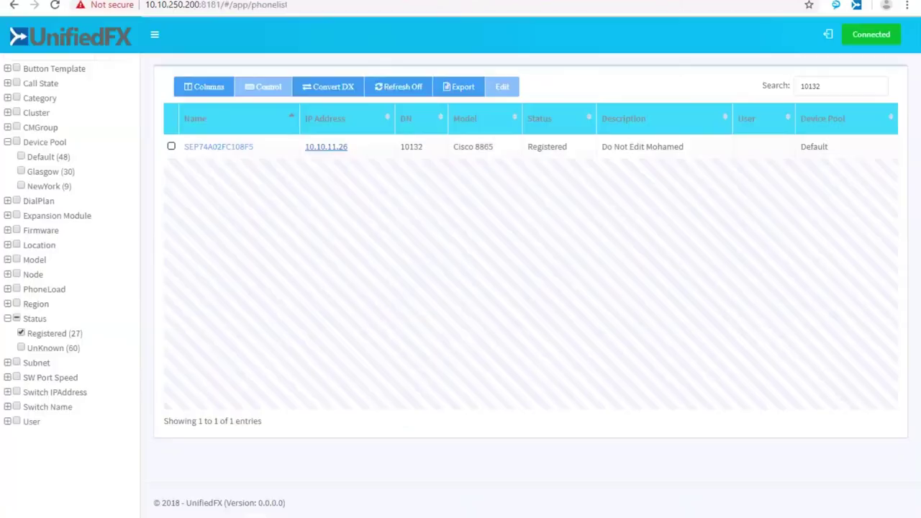
Open the Cisco 8865's details page with Compare/Copy turned off and the navigation menu collapsed
click(212, 150)
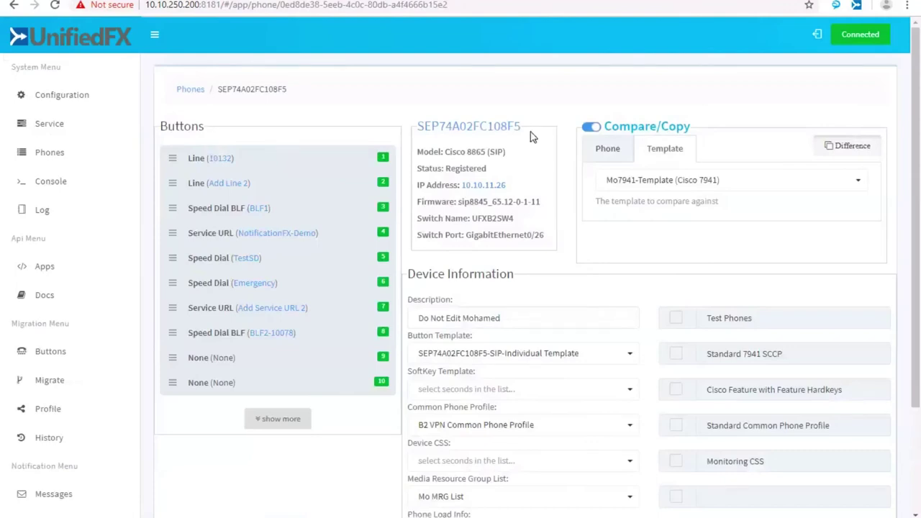
scroll(410, 179, down, 2)
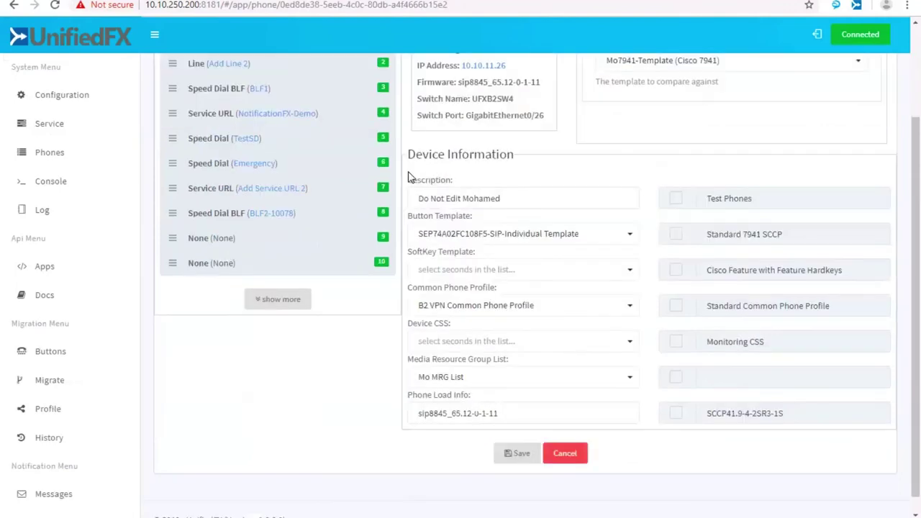
scroll(410, 178, up, 2)
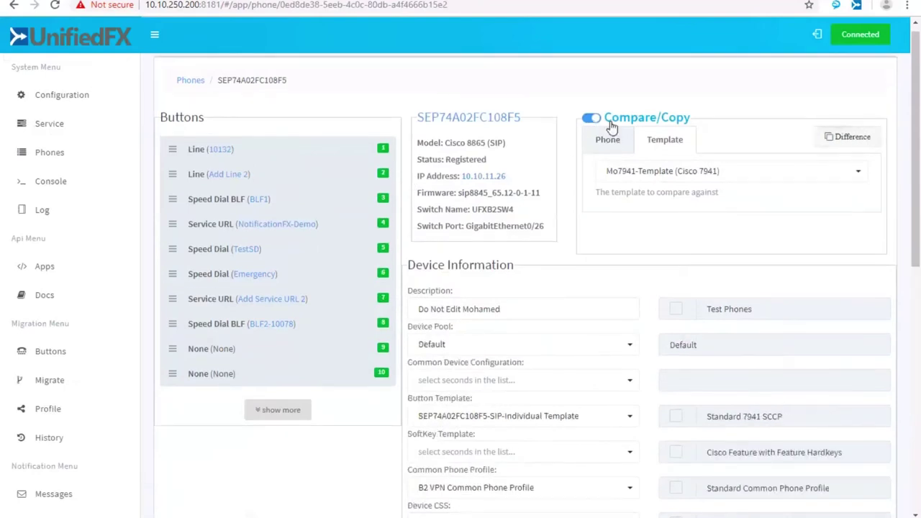
click(591, 118)
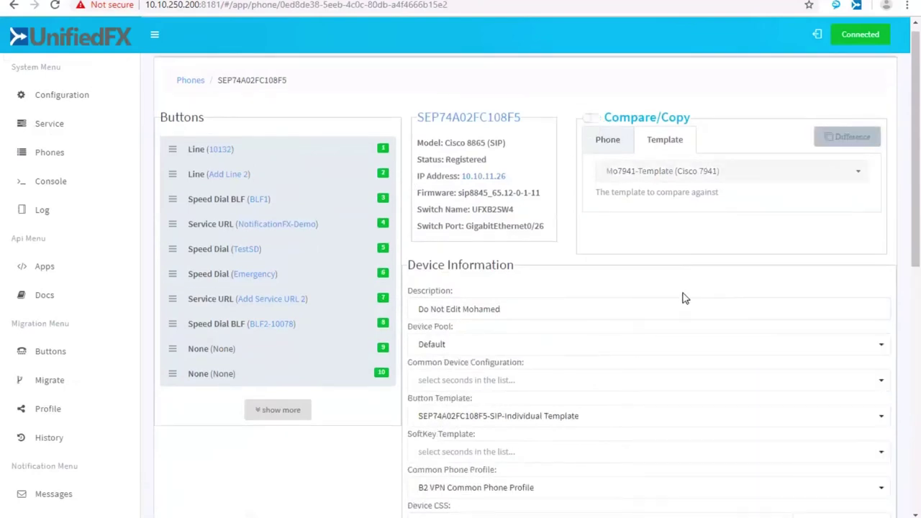
click(154, 34)
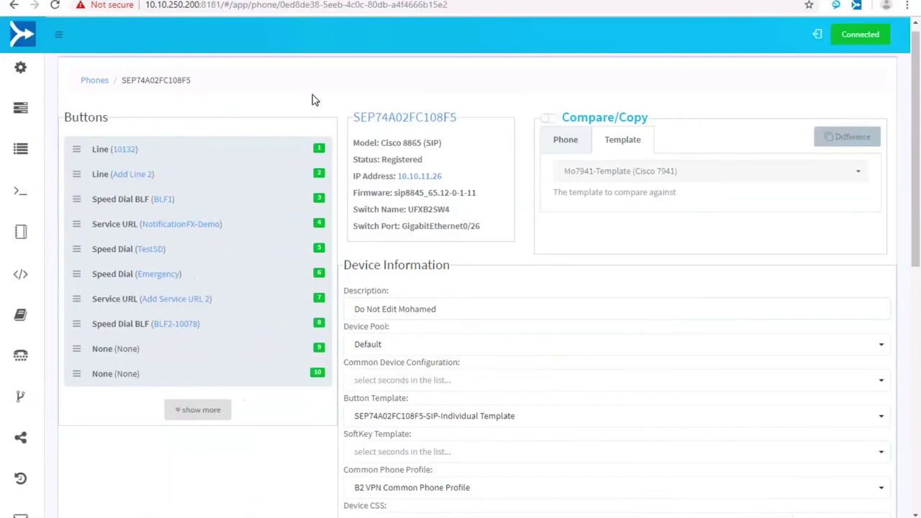
Expand the Cisco 8865's full button list, look through it to the end, and collapse it again
scroll(314, 98, down, 1)
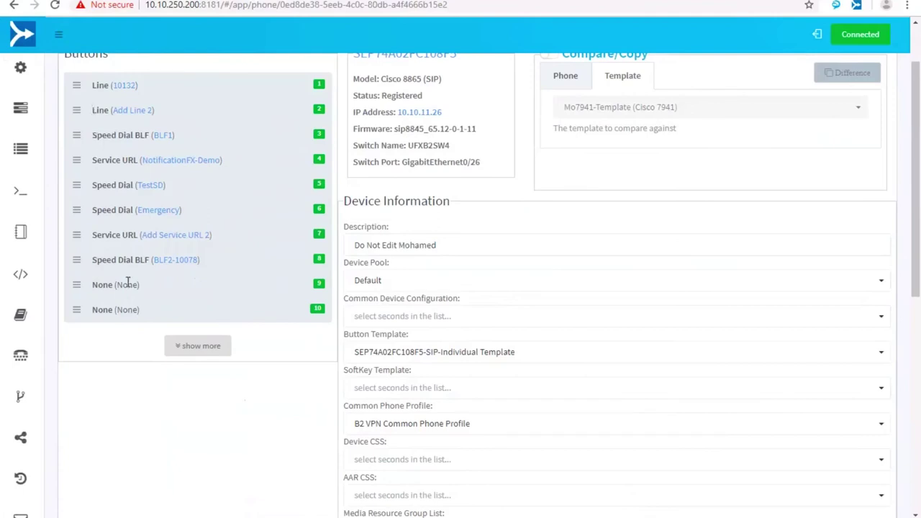
click(192, 346)
scroll(209, 378, down, 10)
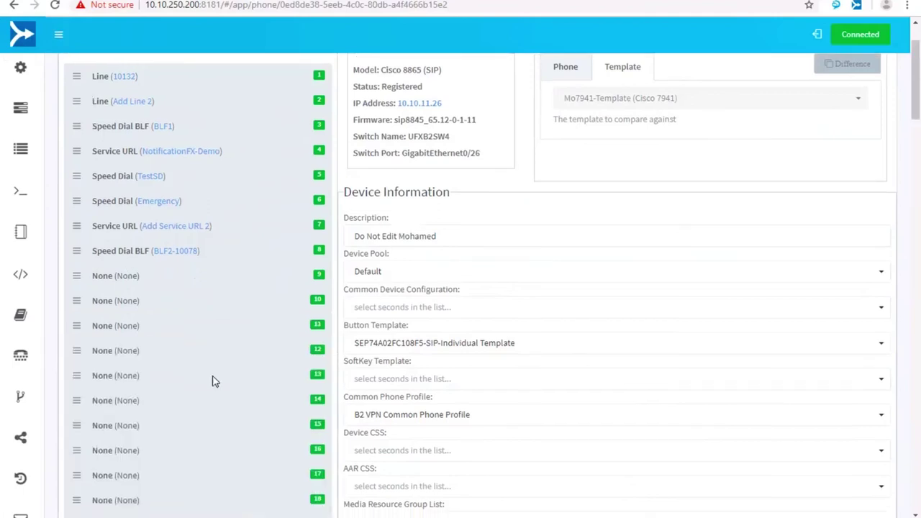
scroll(212, 380, down, 15)
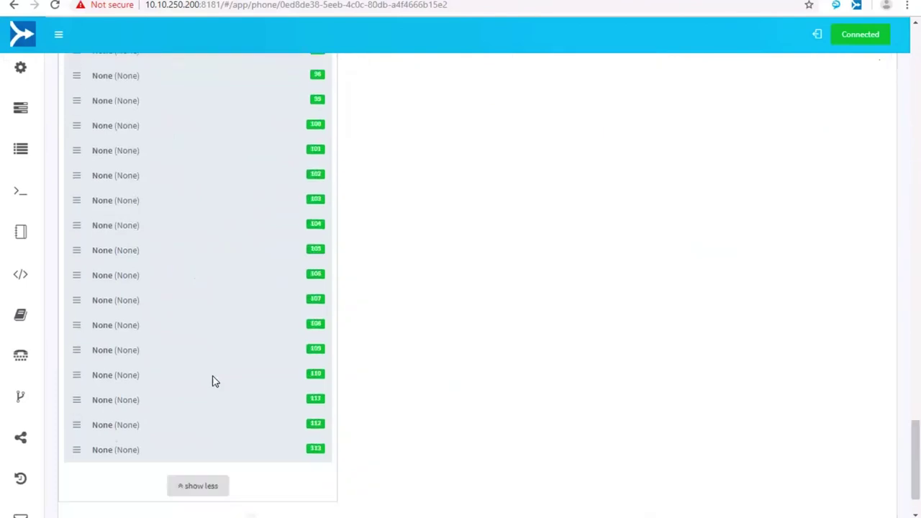
click(196, 420)
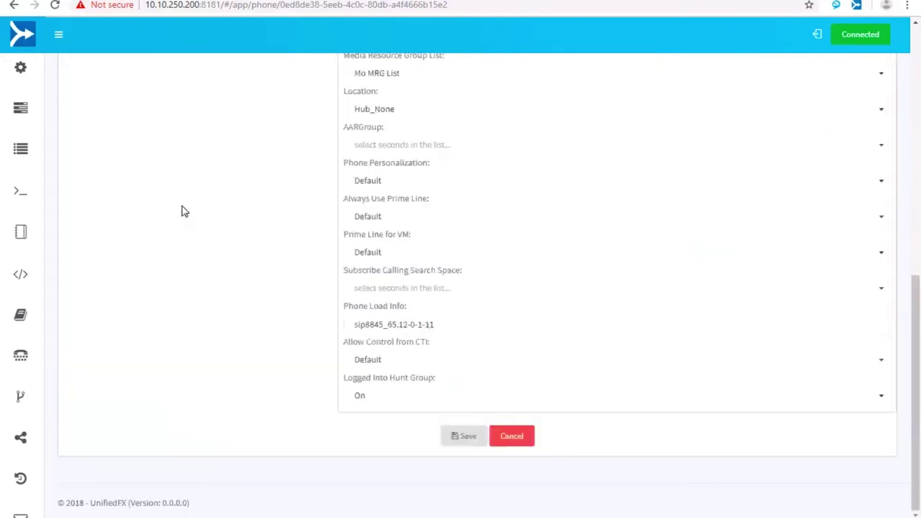
scroll(180, 210, up, 10)
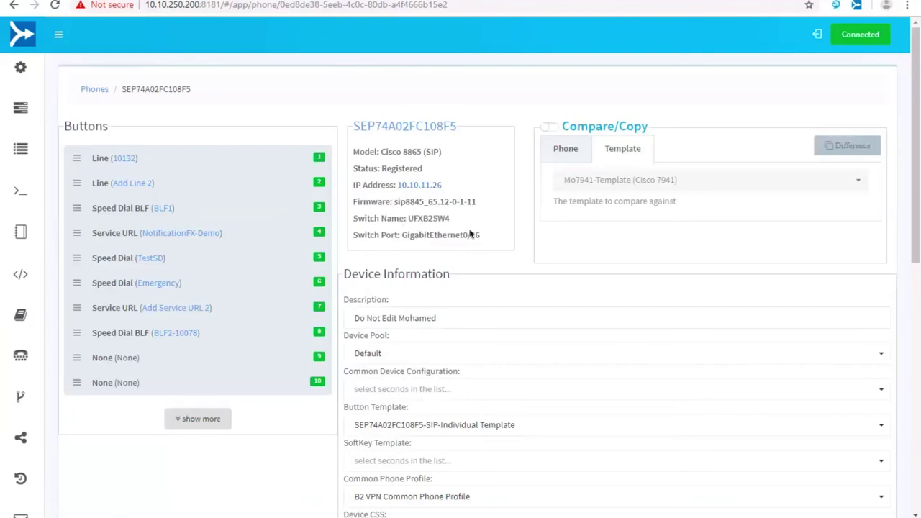
Examine the device information settings and filter the Device CSS options by "gl", leaving the field without a selection
scroll(471, 236, down, 1)
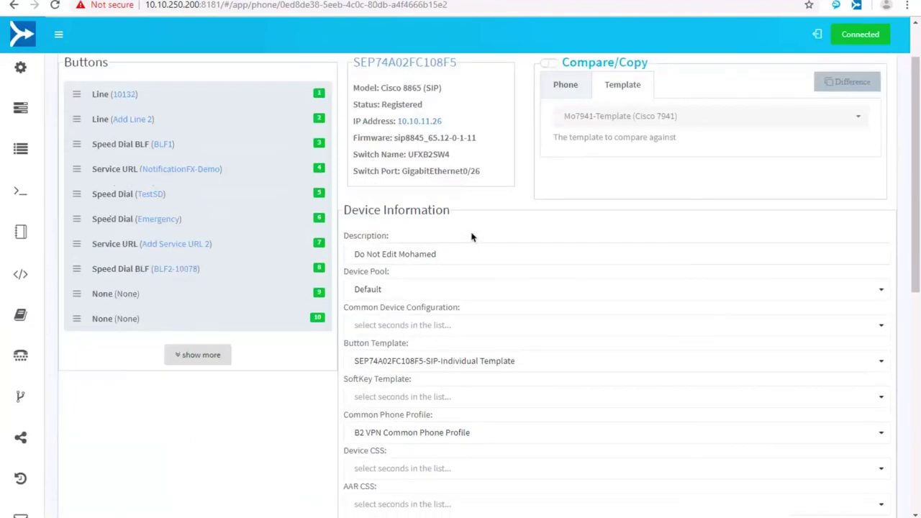
scroll(472, 236, down, 5)
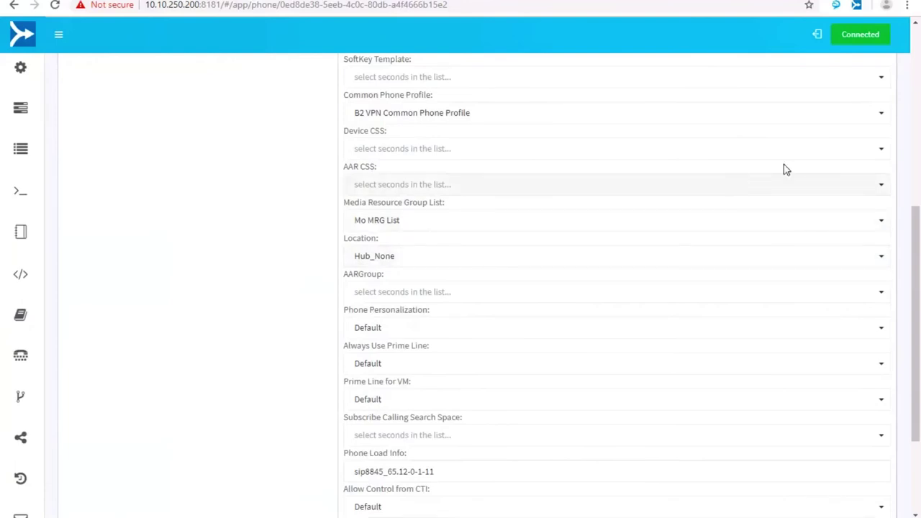
click(881, 154)
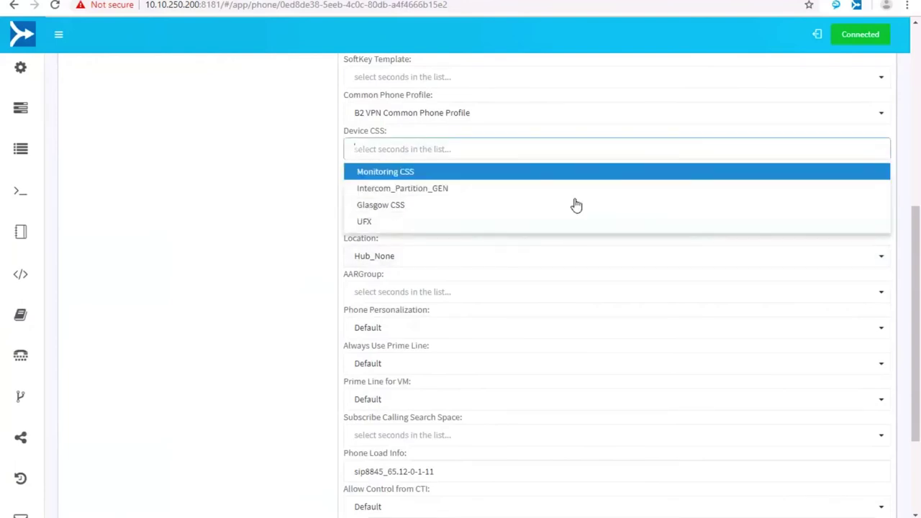
click(283, 179)
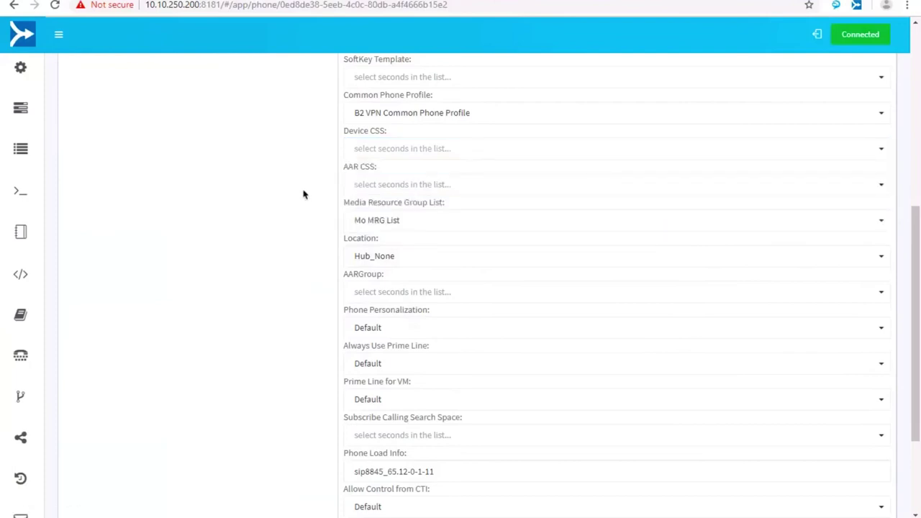
click(771, 153)
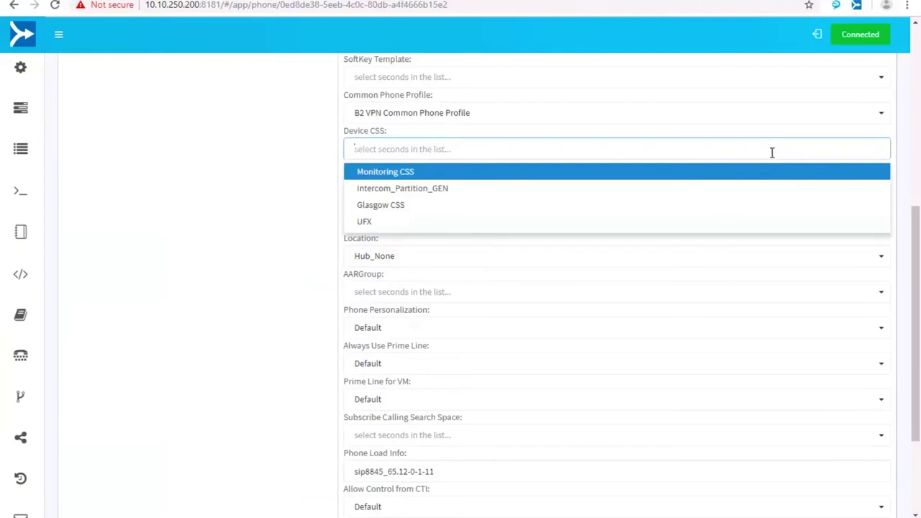
text(gl)
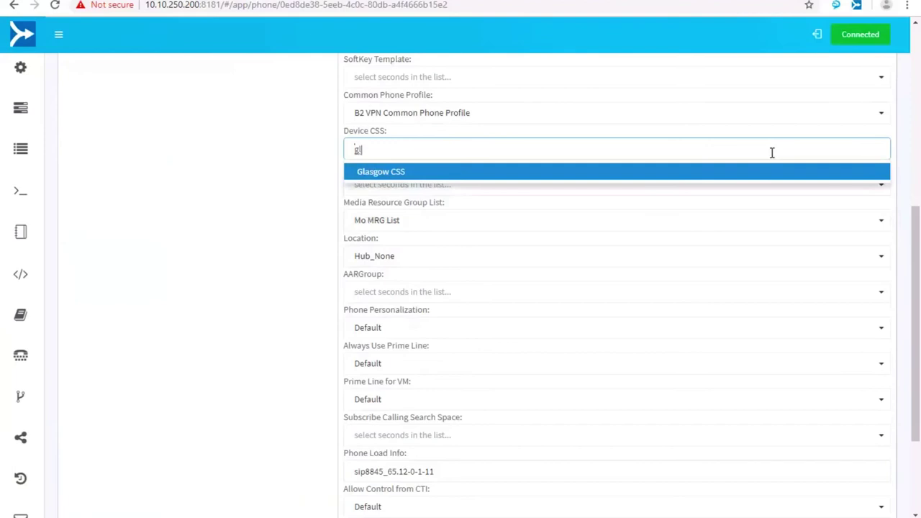
key(BackSpace)
key(BackSpace)
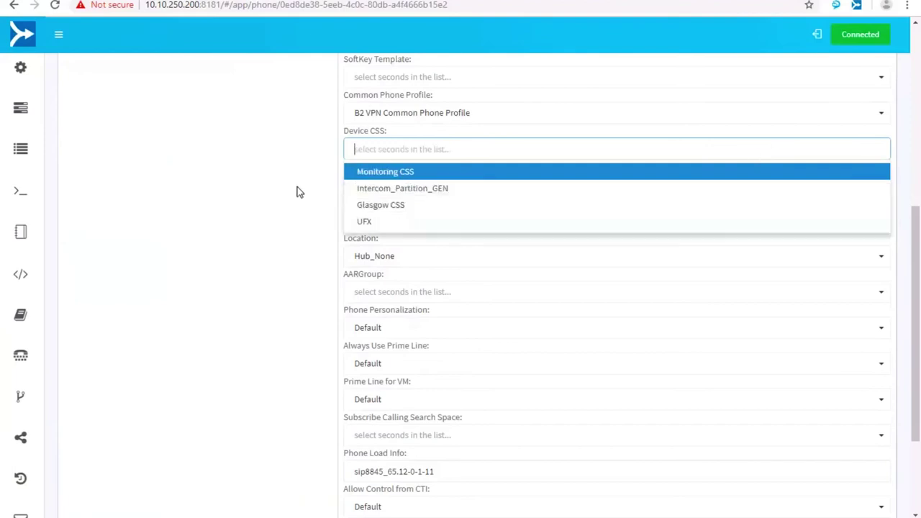
click(281, 291)
Turn on Compare/Copy to compare the phone's settings against the Mo7941-Template (Cisco 7941)
scroll(281, 295, down, 3)
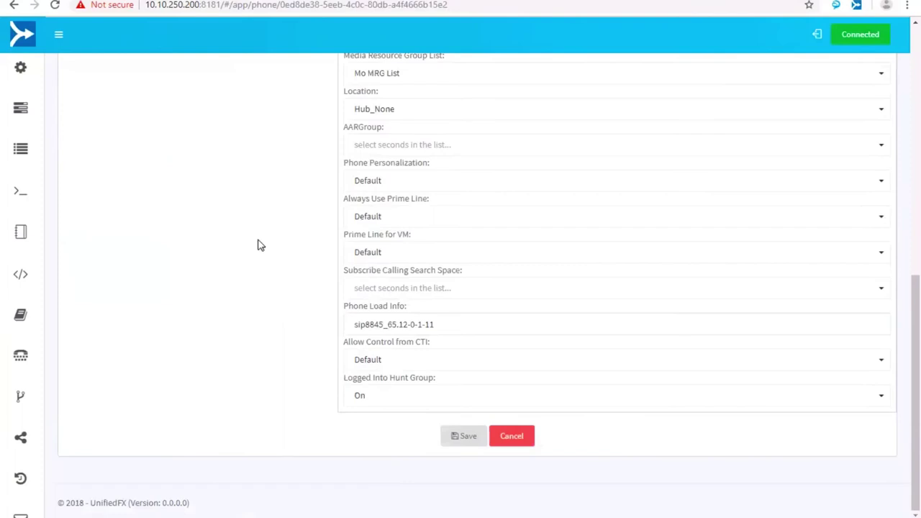
scroll(291, 287, up, 8)
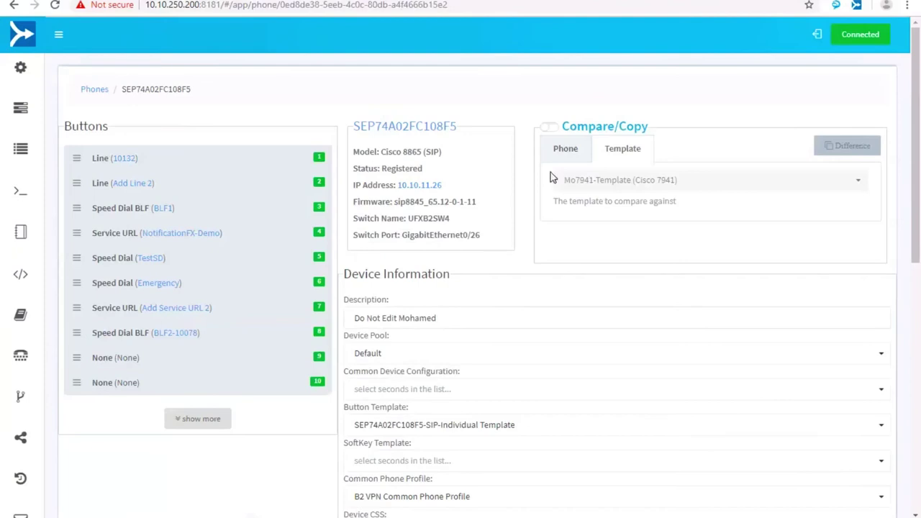
click(549, 133)
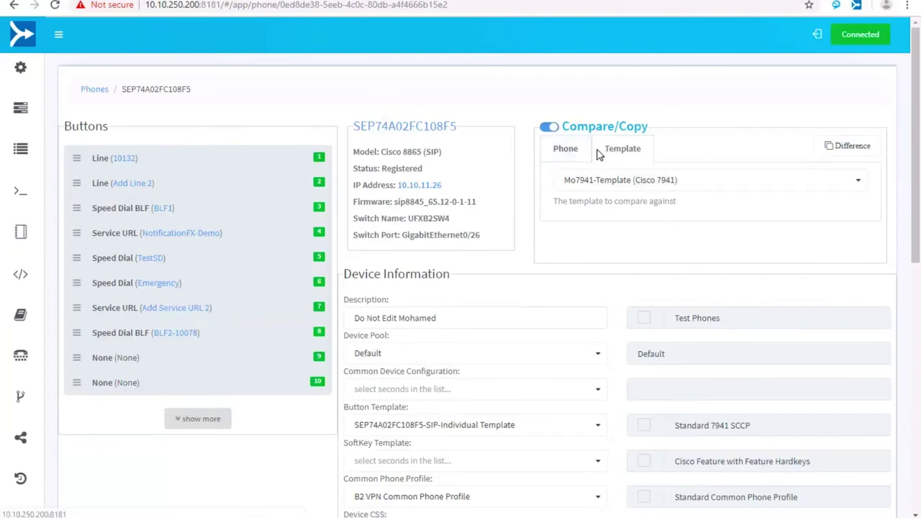
Compare the phone's device information with the Mo7941-Template values, from the description through to the hunt group setting
click(566, 151)
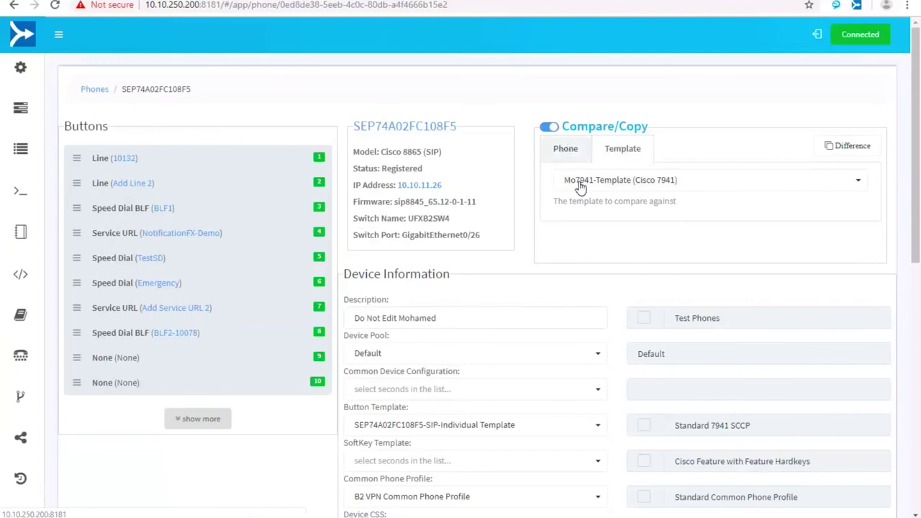
scroll(596, 251, down, 3)
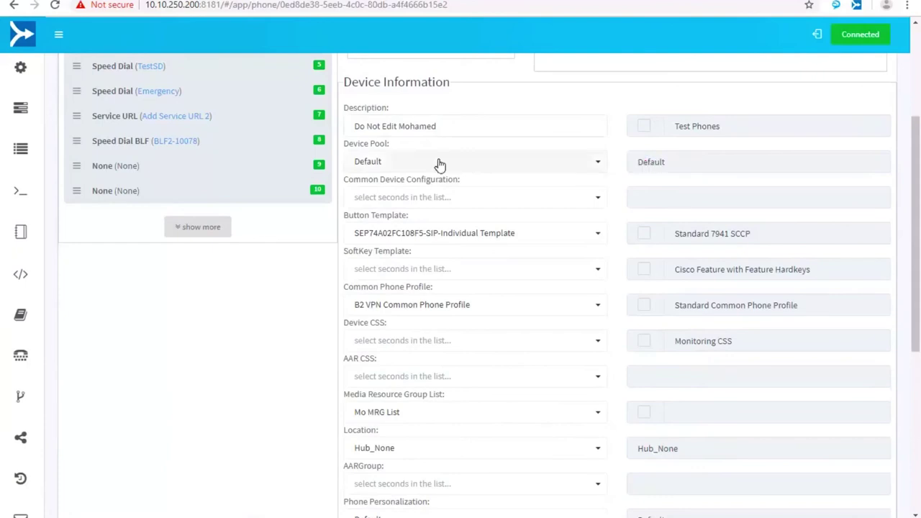
scroll(672, 327, down, 3)
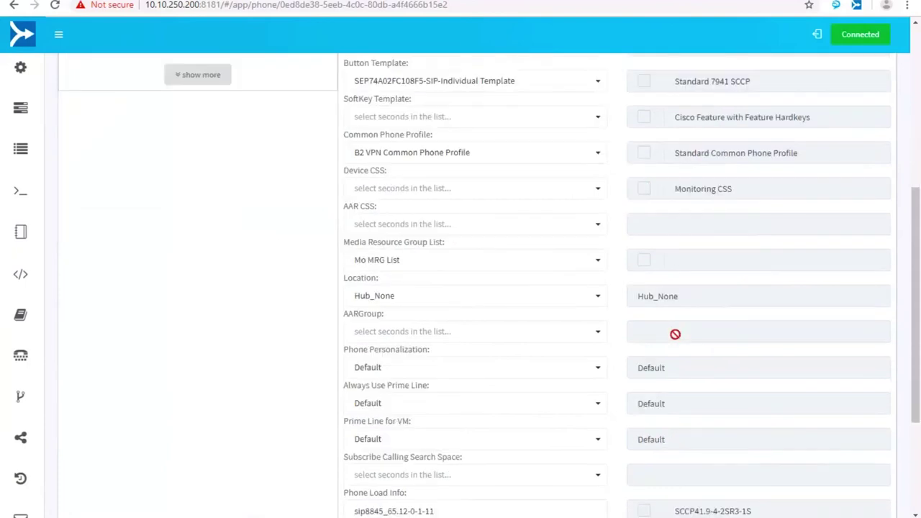
scroll(675, 333, down, 3)
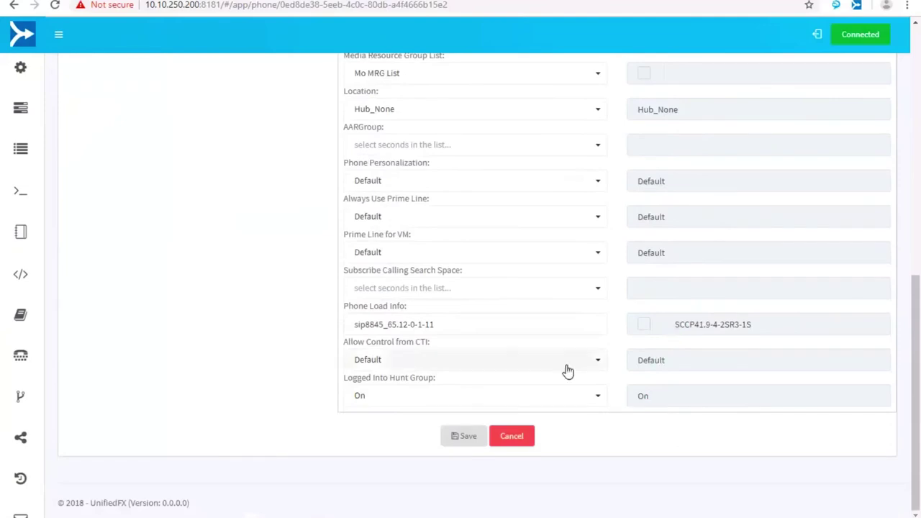
scroll(666, 237, up, 7)
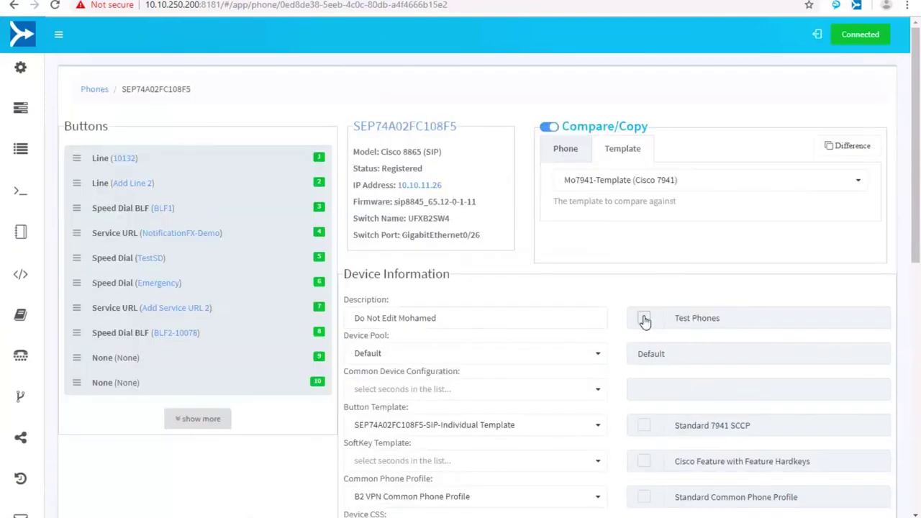
Try selecting the template's Standard 7941 SCCP button template for copying to the phone, and clear that selection again
scroll(659, 395, down, 6)
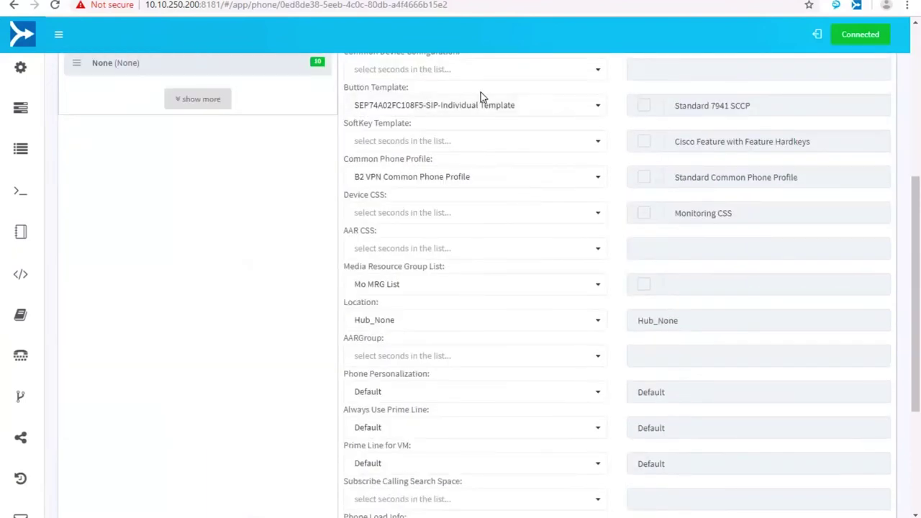
click(644, 108)
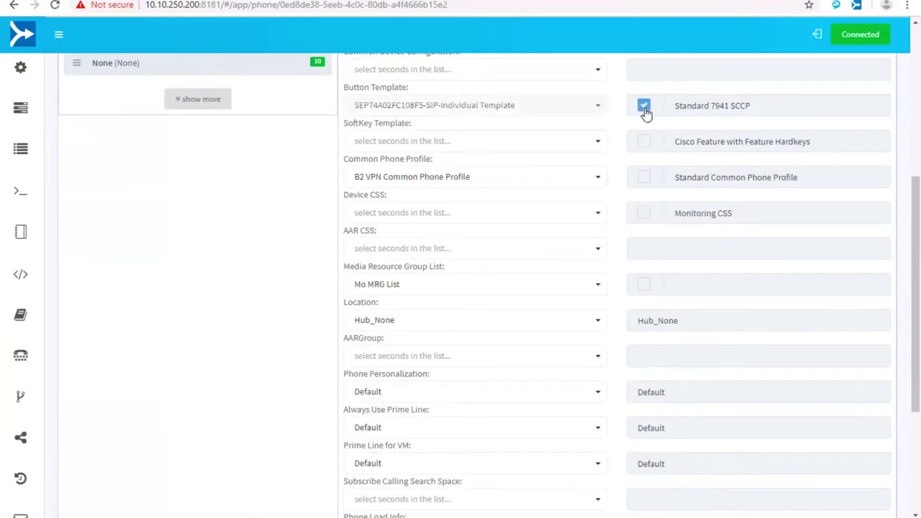
scroll(646, 112, up, 4)
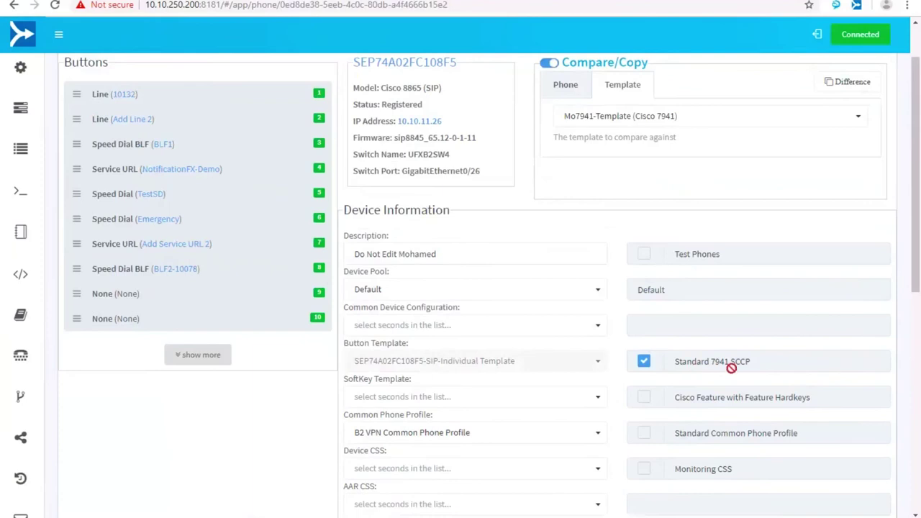
click(645, 363)
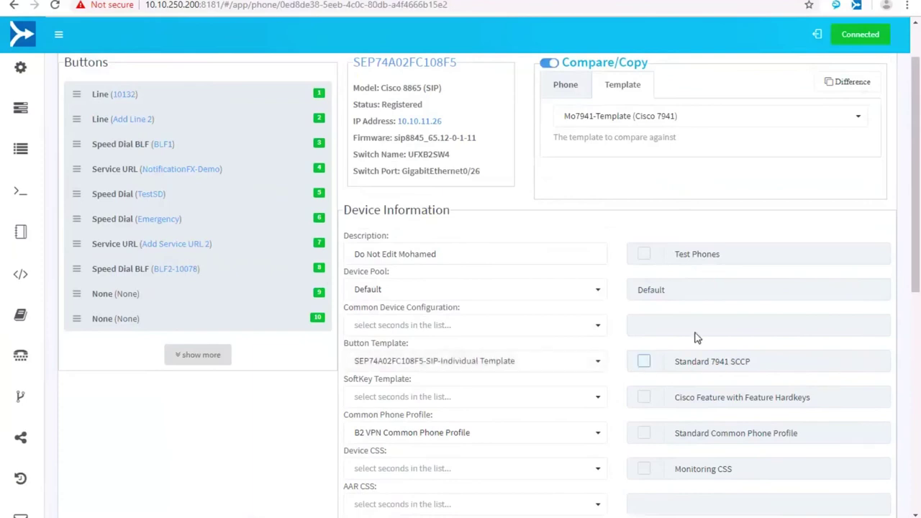
Limit the comparison to settings that differ from the Mo7941-Template, and review the differing device information beside the phone's buttons
click(846, 84)
scroll(765, 216, down, 2)
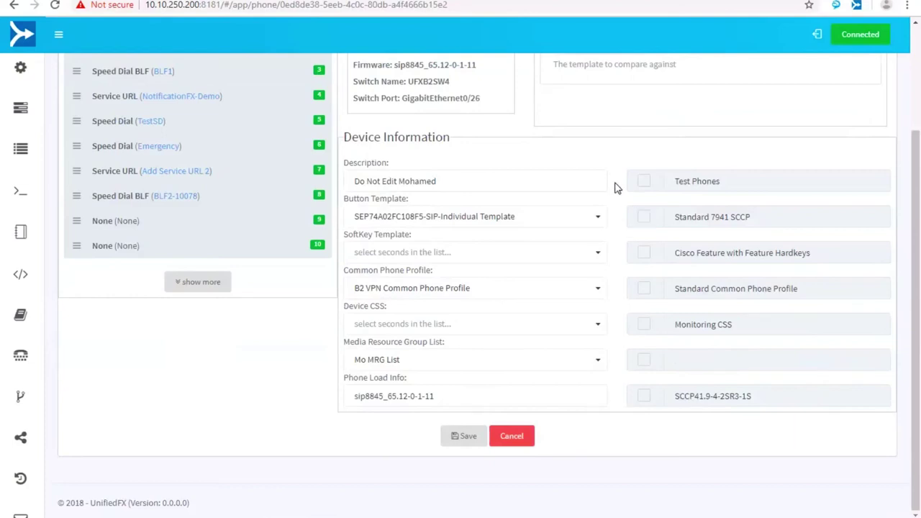
scroll(615, 189, up, 4)
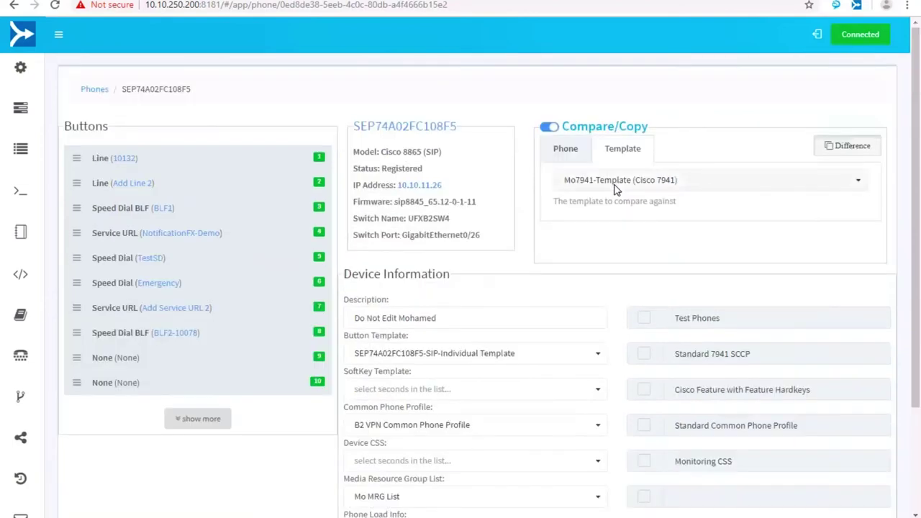
scroll(615, 315, down, 3)
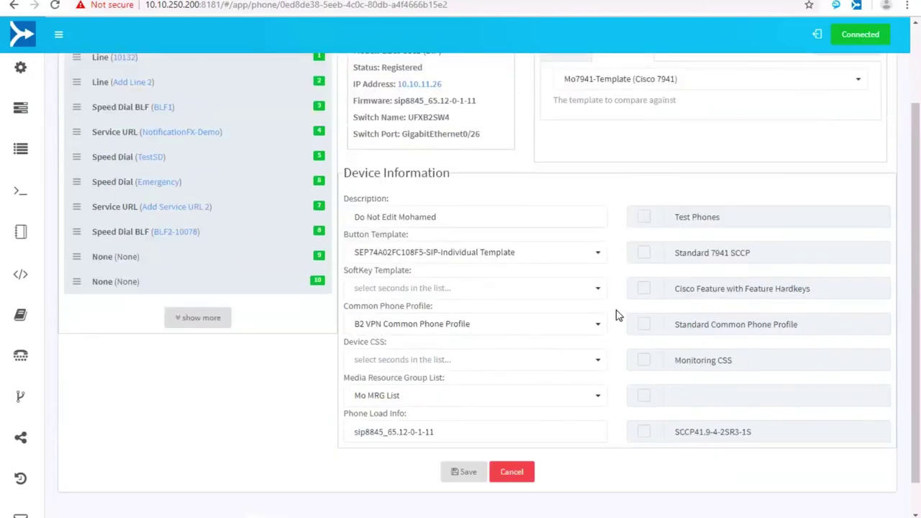
scroll(616, 314, down, 1)
scroll(615, 315, up, 4)
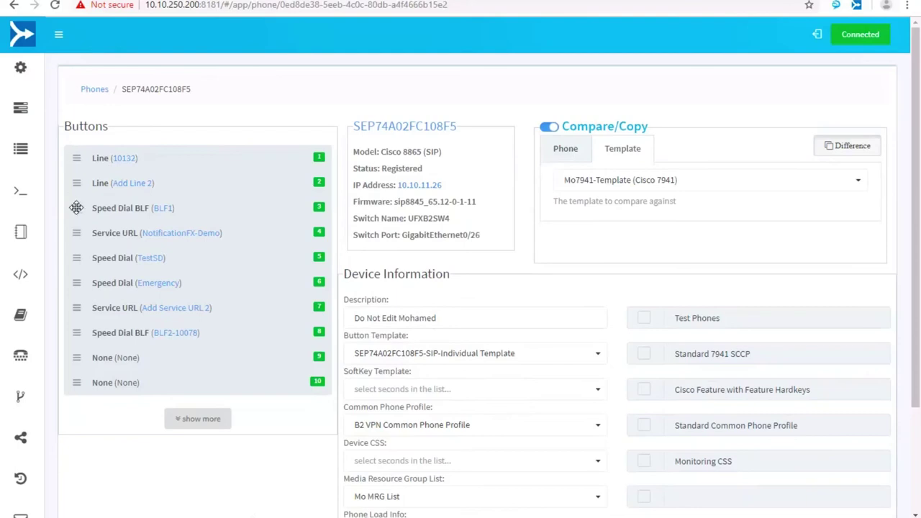
mouse_move(77, 208)
mouse_down()
mouse_move(74, 257)
mouse_move(73, 208)
mouse_up()
scroll(612, 291, down, 3)
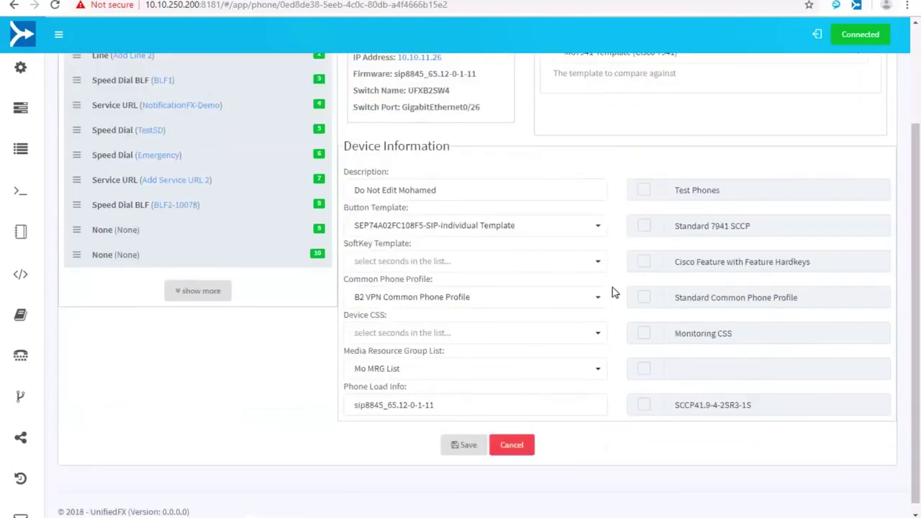
scroll(613, 291, up, 3)
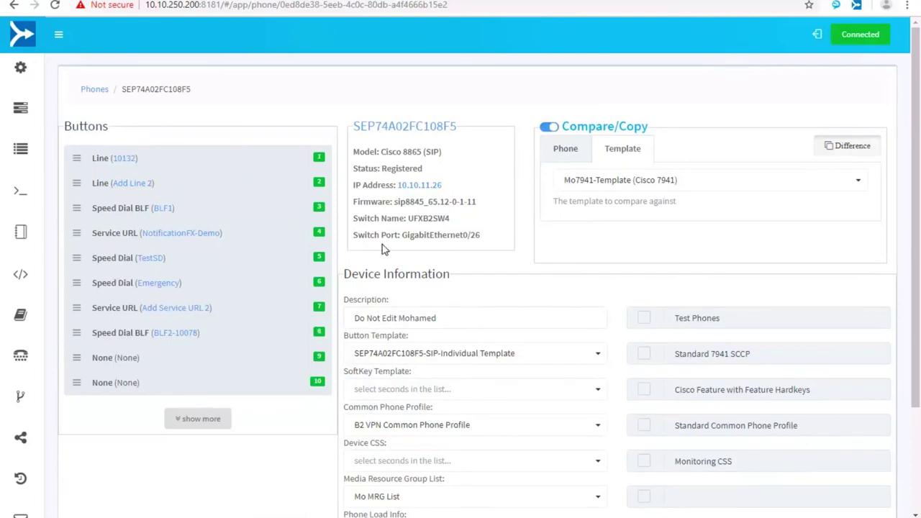
scroll(524, 272, down, 2)
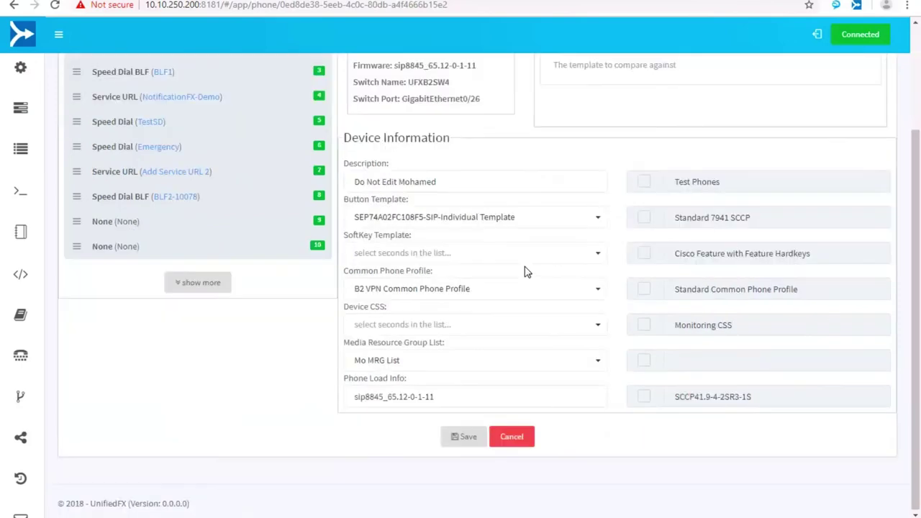
scroll(477, 223, up, 2)
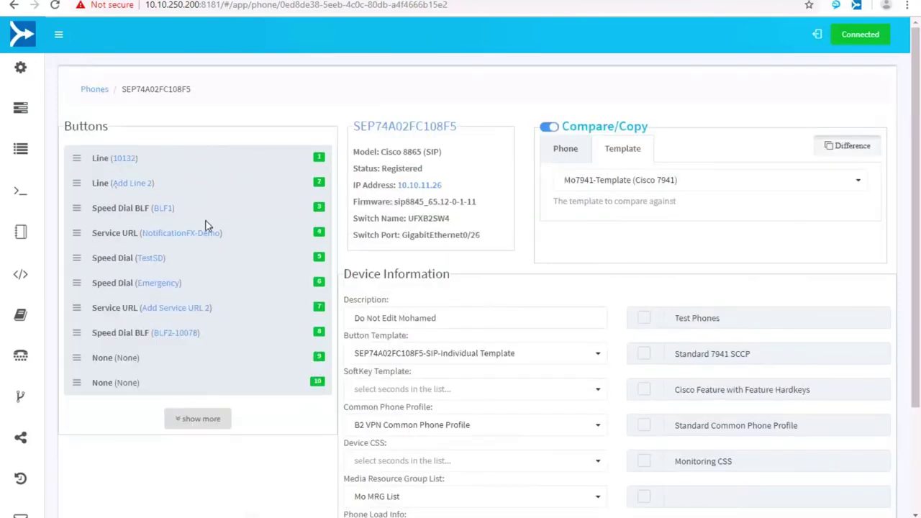
Check the BLF1 button's settings without changing them, and arrange the phone details page beside the SEP74A02FC108F5 remote control window
click(164, 210)
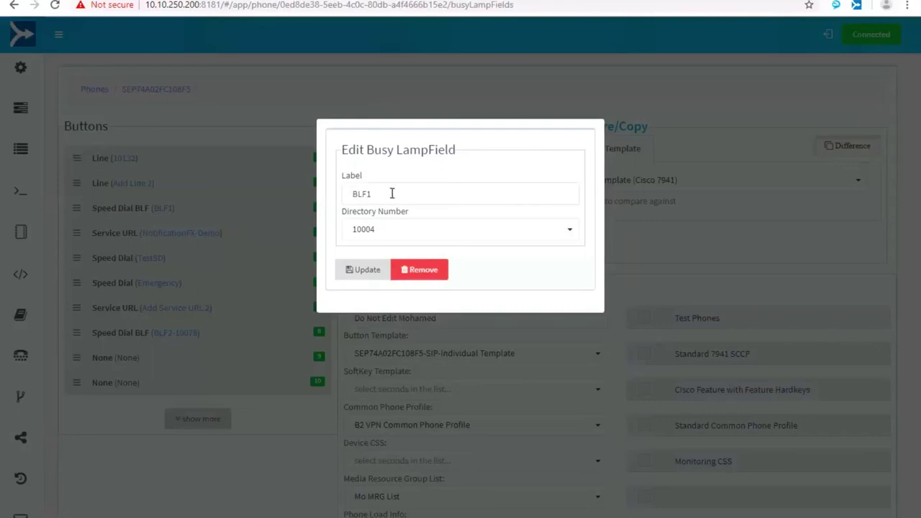
click(576, 109)
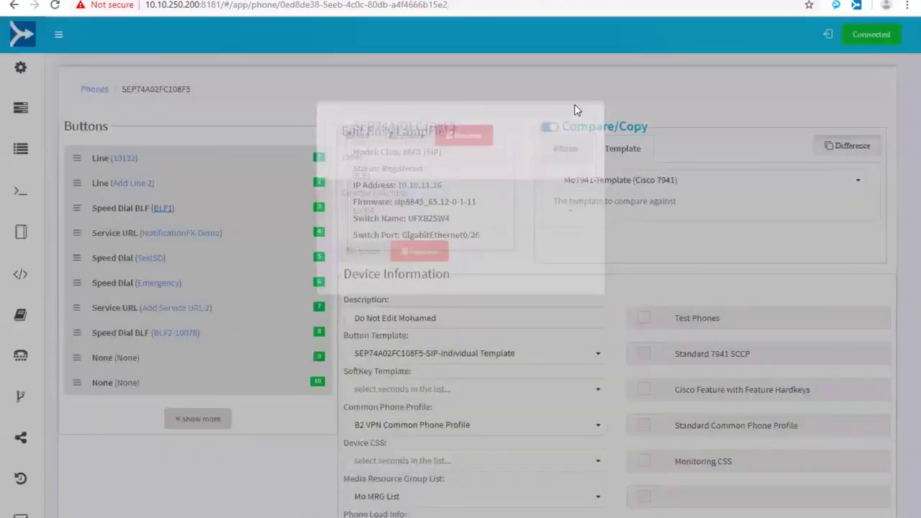
mouse_move(329, 517)
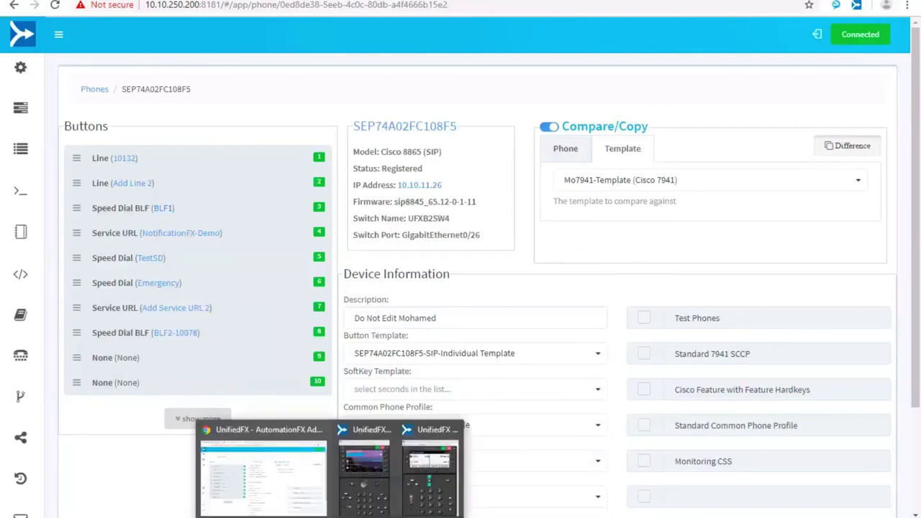
click(429, 475)
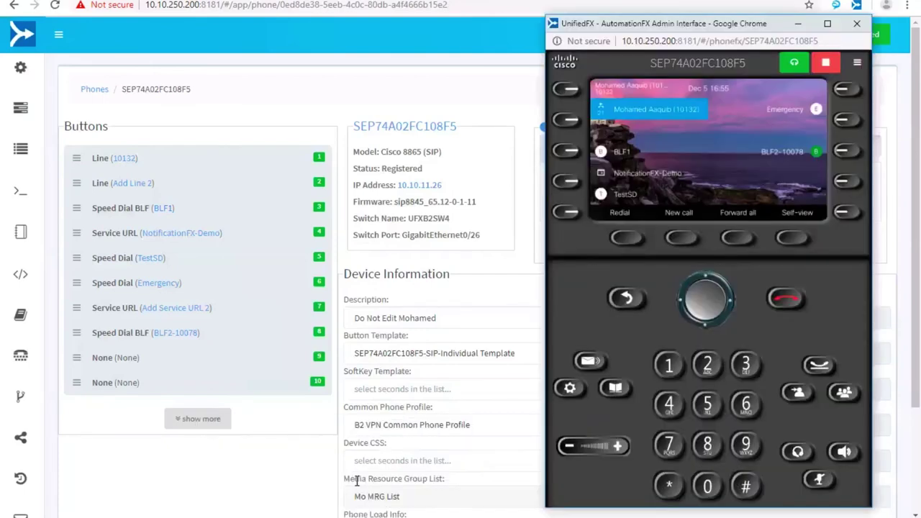
key(super+Down)
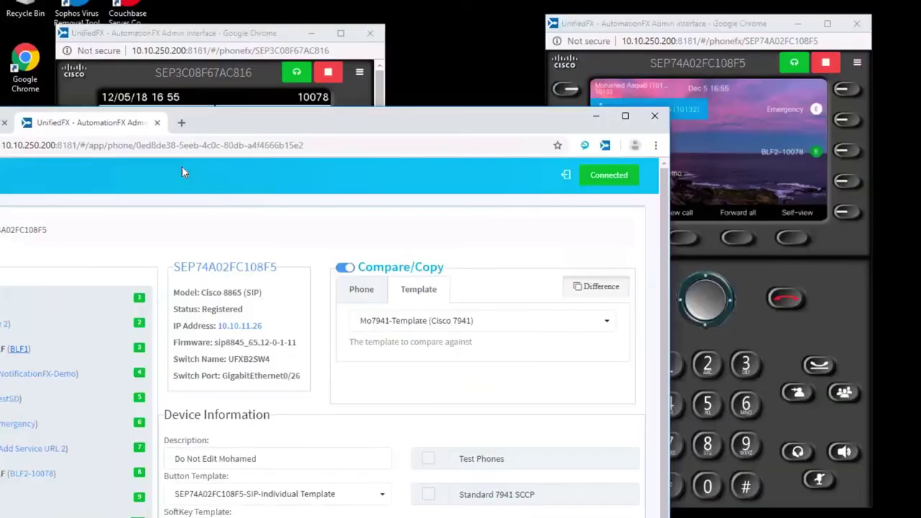
key(alt+Tab)
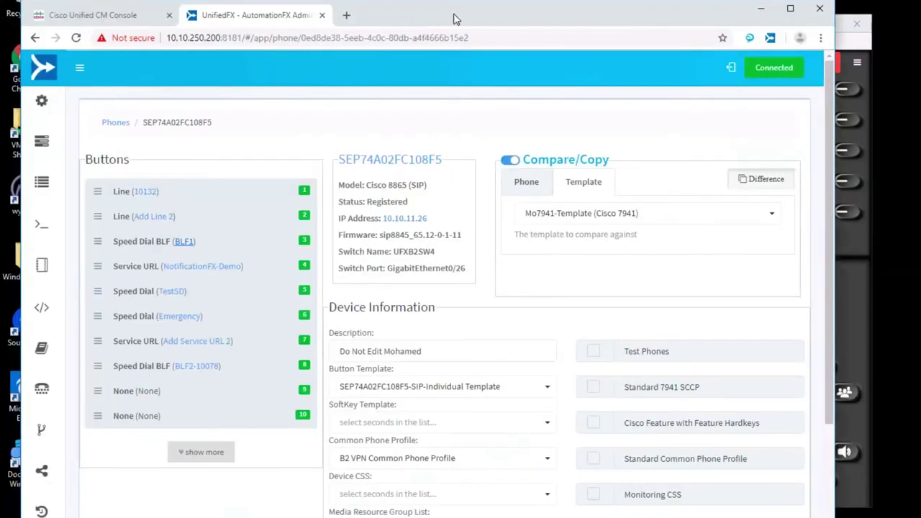
drag(454, 19, 442, 0)
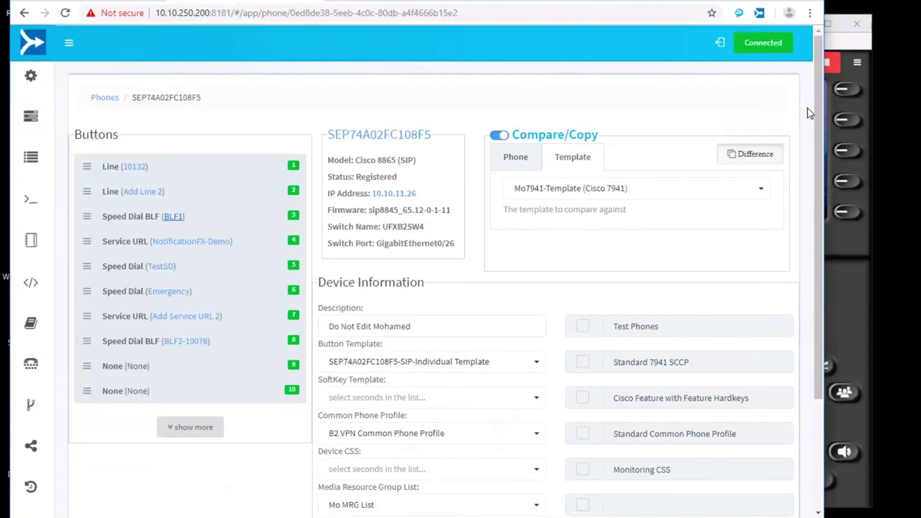
drag(823, 108, 538, 159)
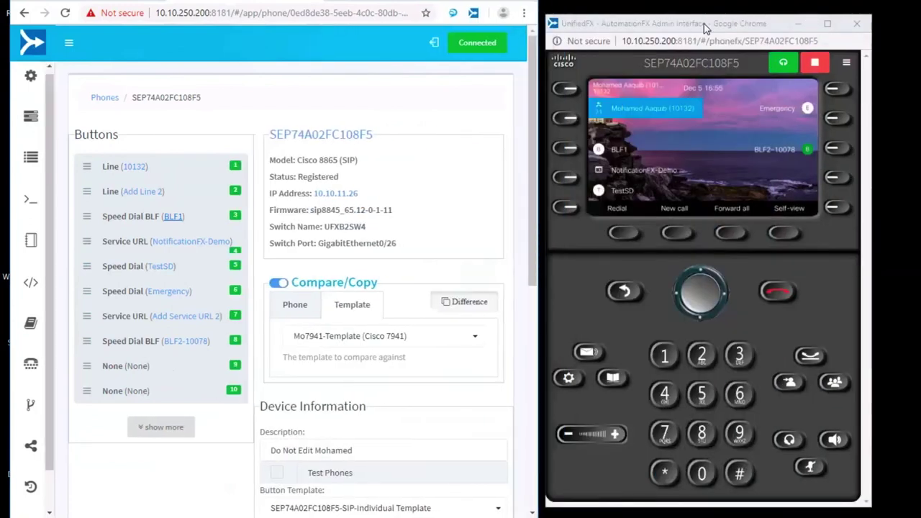
drag(705, 28, 736, 0)
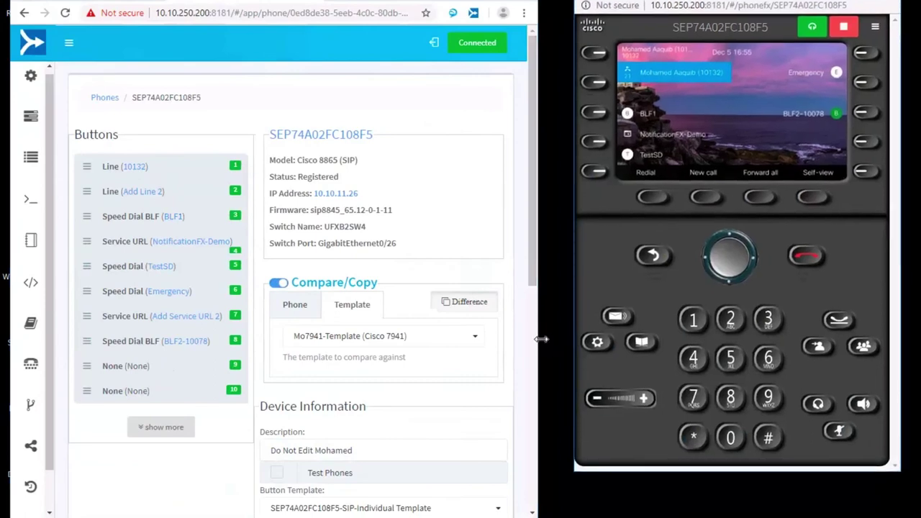
drag(541, 339, 571, 339)
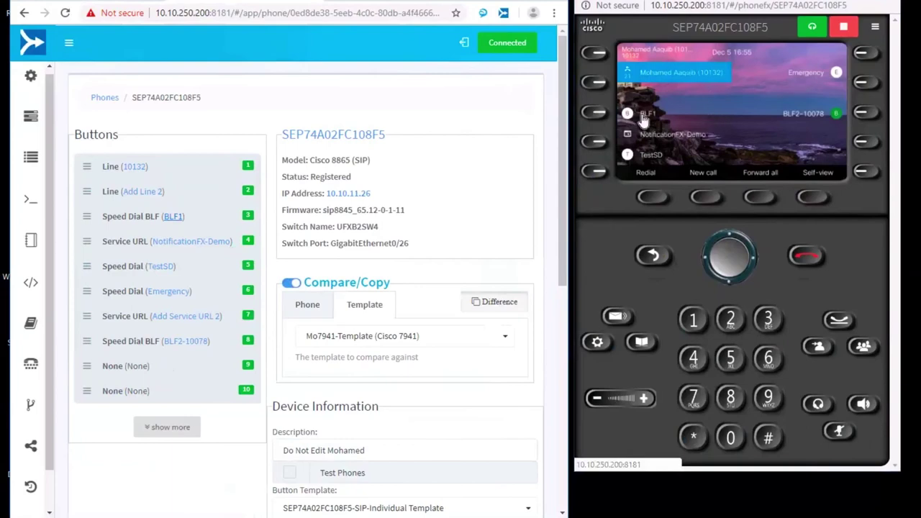
Change the label of the BLF1 speed dial on button 3 to "BLF 10004" and update the button
click(172, 219)
click(215, 203)
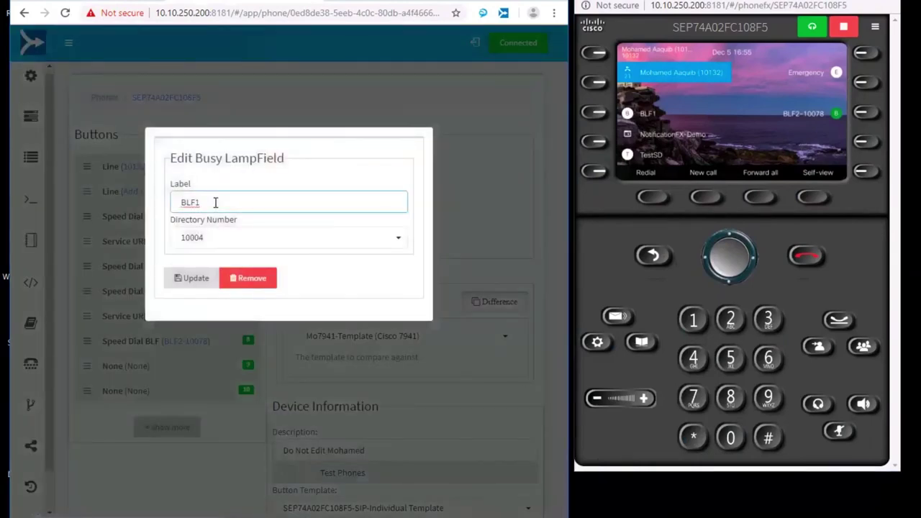
text(23)
key(BackSpace)
key(BackSpace)
text(0004)
click(215, 203)
click(197, 203)
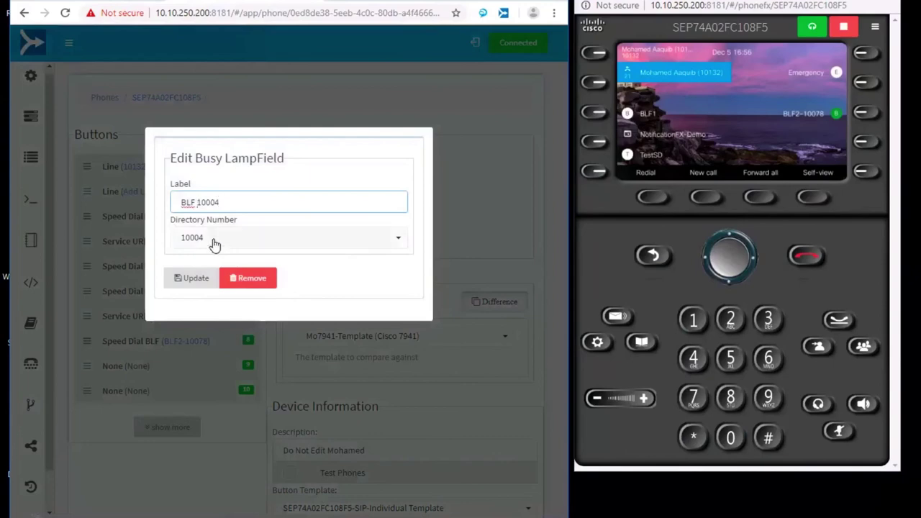
click(187, 279)
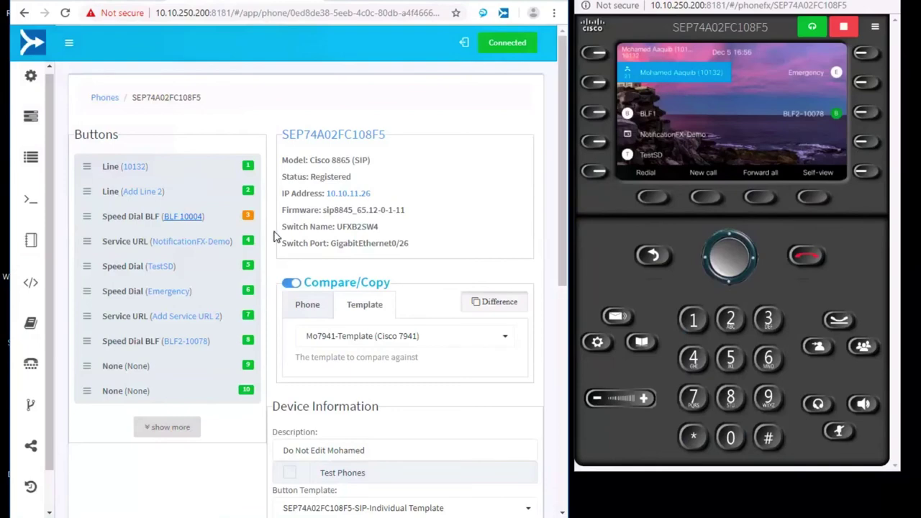
Turn off Compare/Copy and save the phone with its relabelled speed dial BLF button
scroll(274, 241, down, 6)
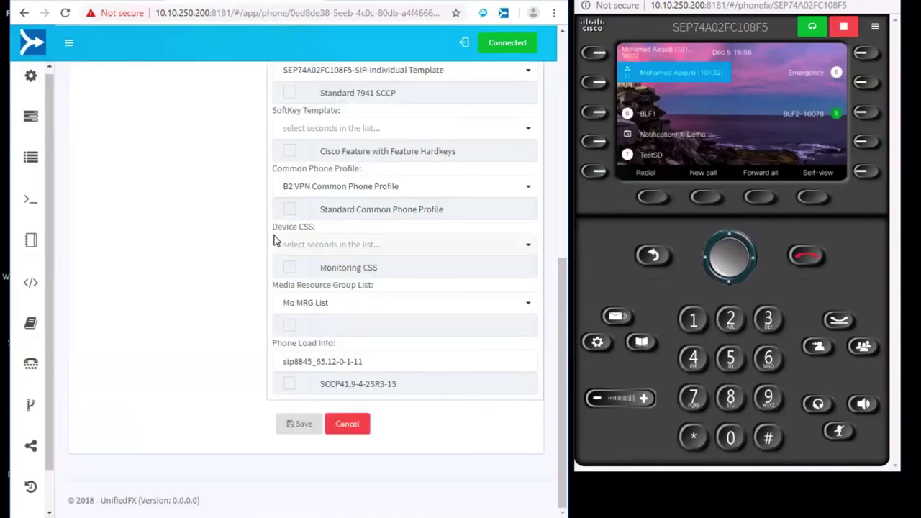
scroll(274, 241, up, 6)
scroll(274, 240, down, 6)
scroll(274, 240, up, 6)
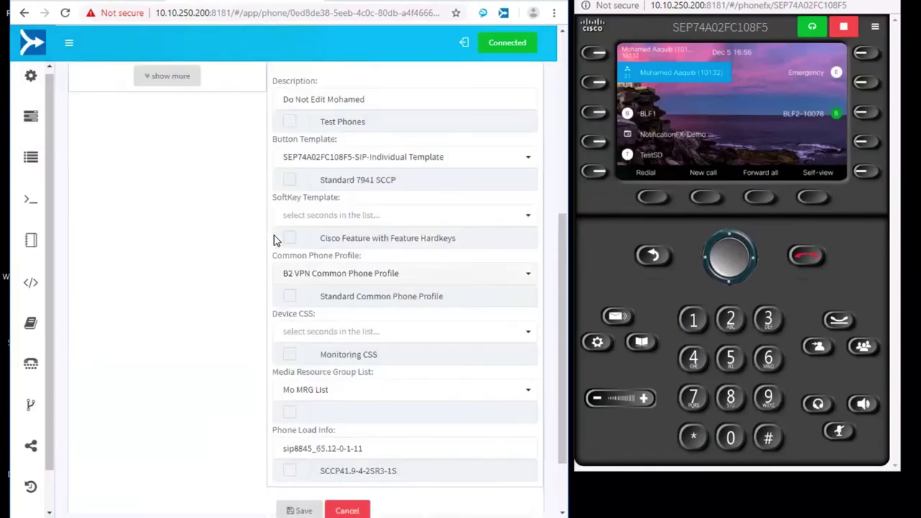
scroll(331, 328, down, 4)
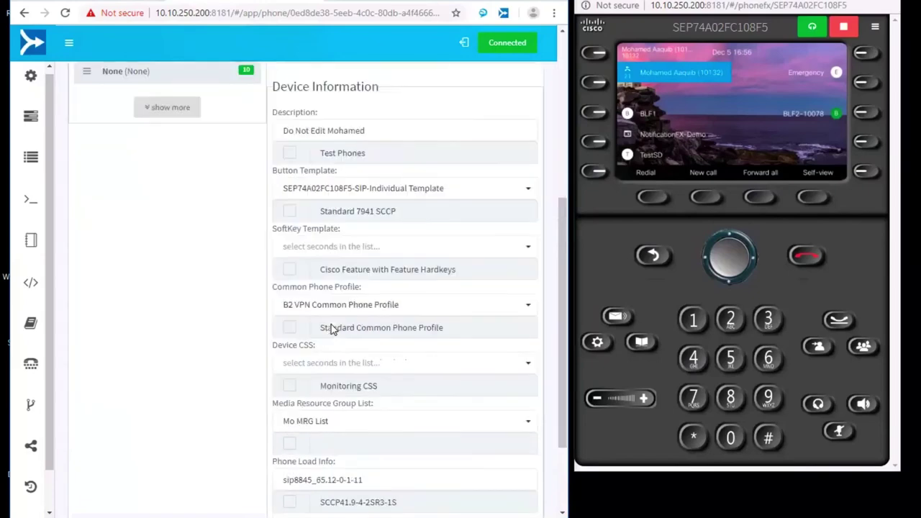
scroll(331, 329, down, 3)
scroll(331, 324, up, 10)
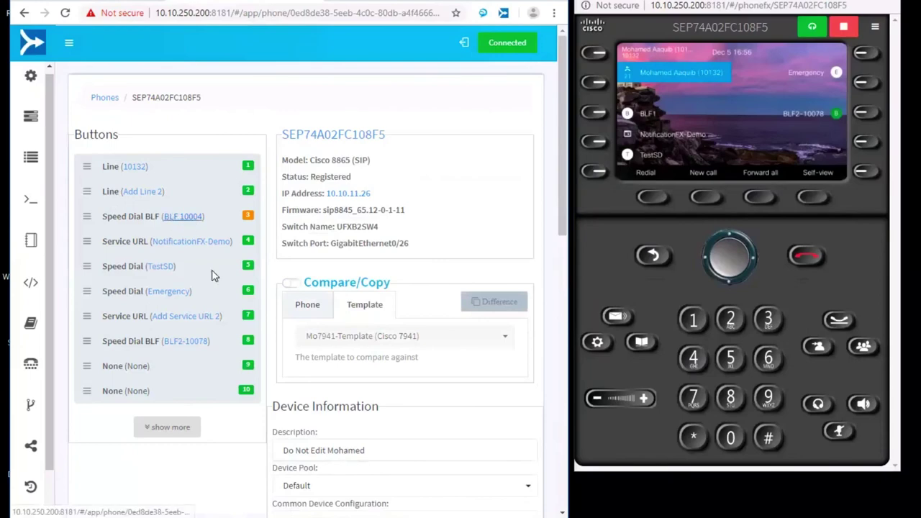
scroll(263, 386, down, 10)
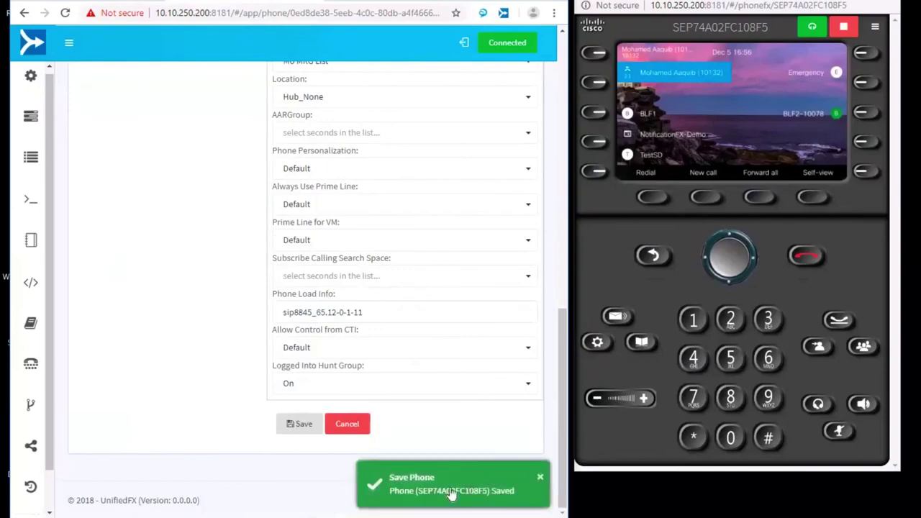
Return to the phone's button list and compare the relabelled BLF on button 3 with the live phone screen
scroll(329, 261, up, 6)
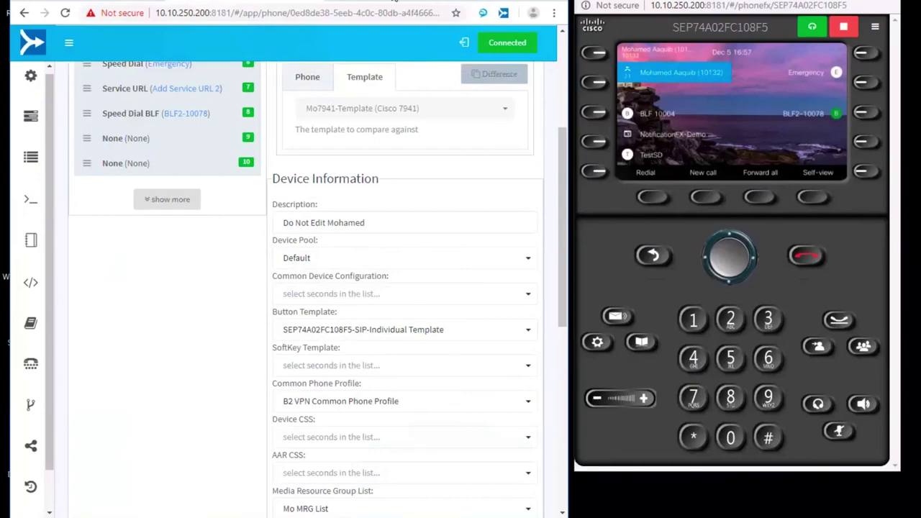
scroll(209, 156, up, 1)
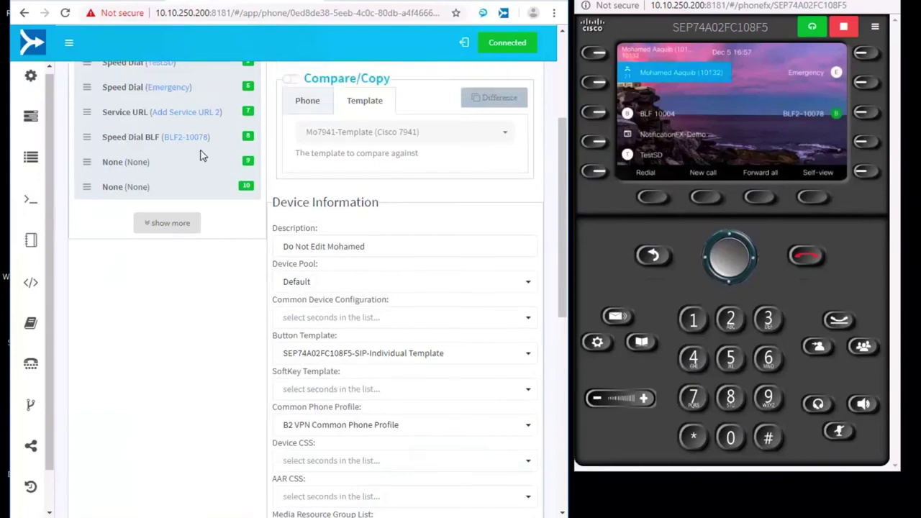
scroll(202, 155, up, 3)
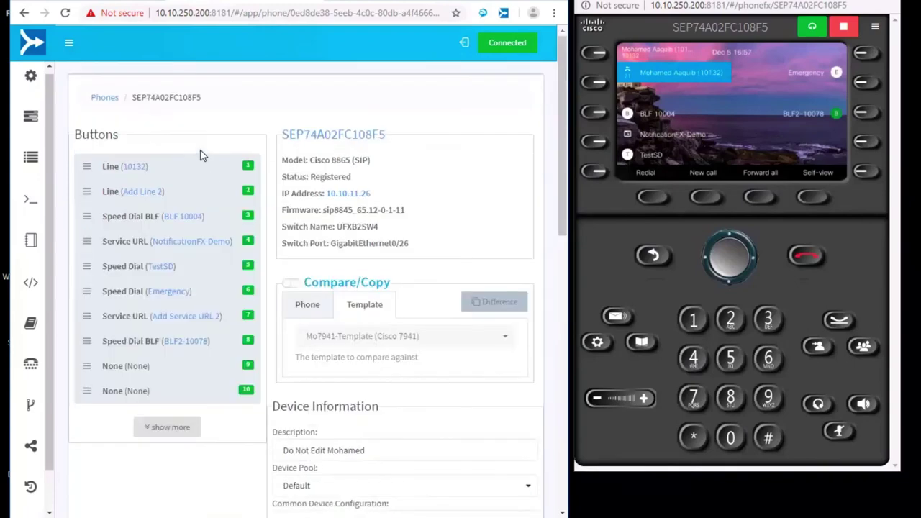
click(598, 115)
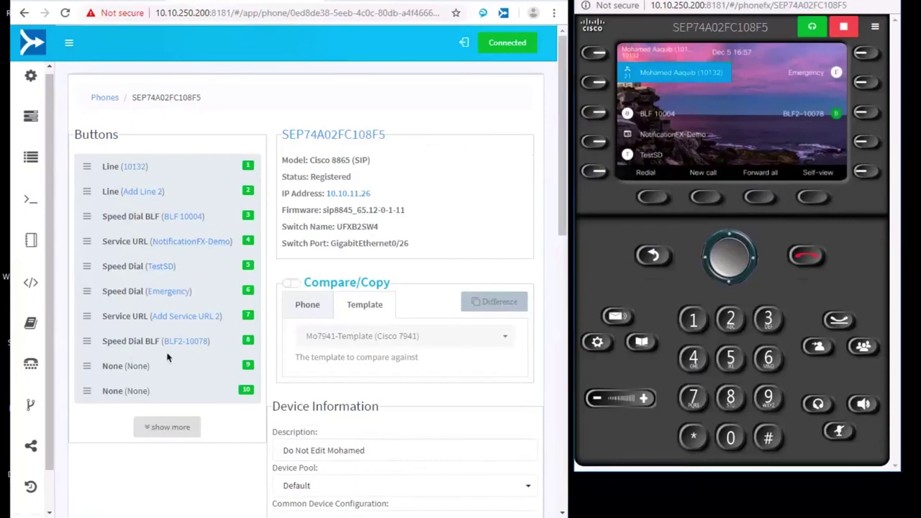
Review the line 1 and directory number settings of SEP74A02FC108F5 without changing them, and return to the phone's details
click(135, 171)
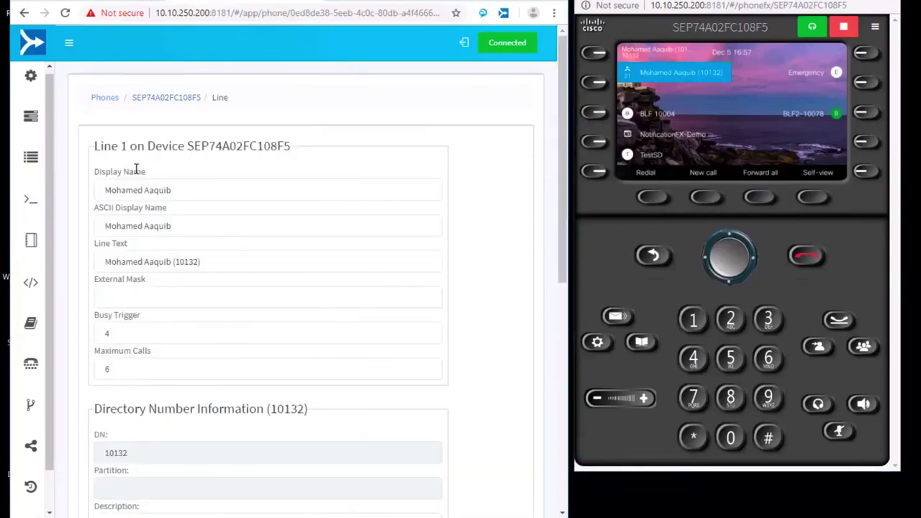
scroll(489, 266, down, 2)
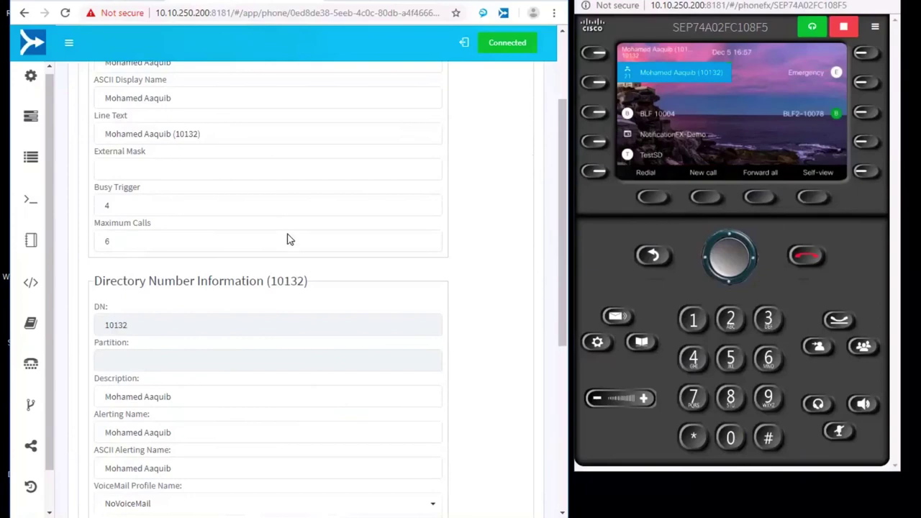
scroll(302, 274, down, 4)
scroll(321, 337, down, 1)
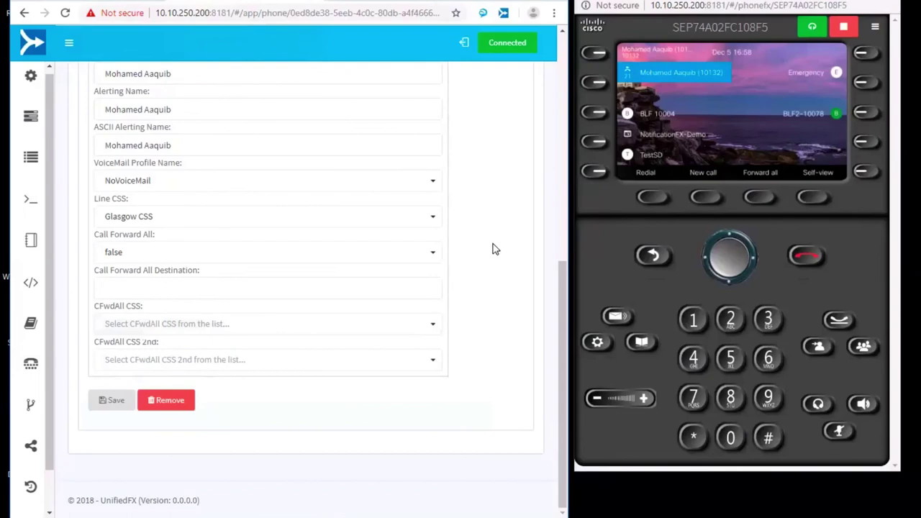
scroll(494, 249, up, 10)
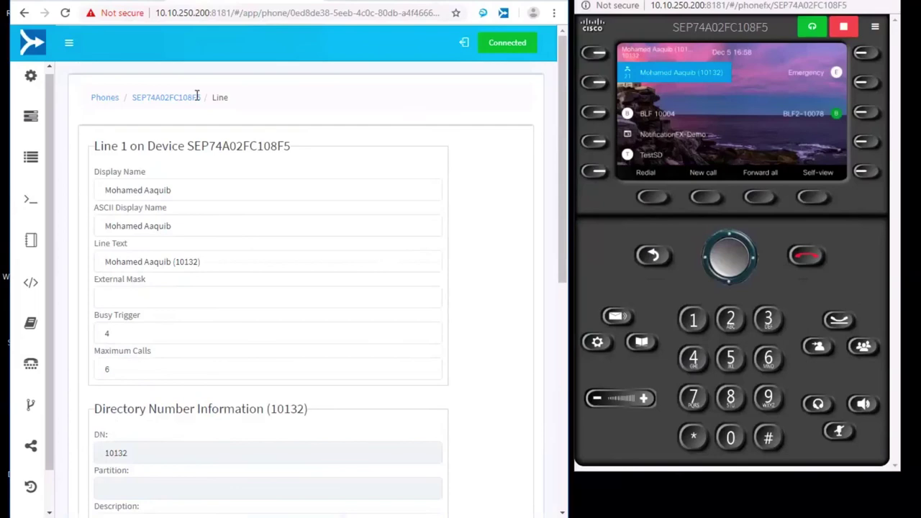
click(149, 97)
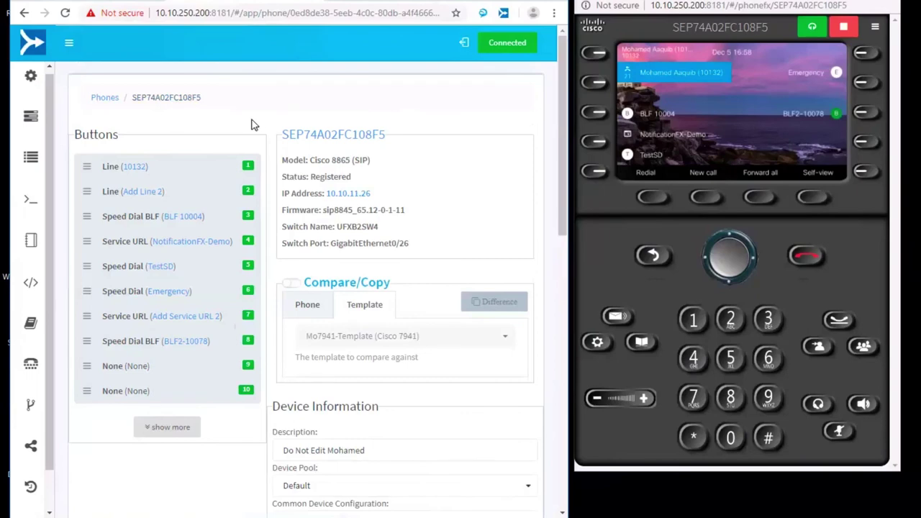
Switch to Cisco Unified CM Administration and log in as admin with the account password
click(717, 5)
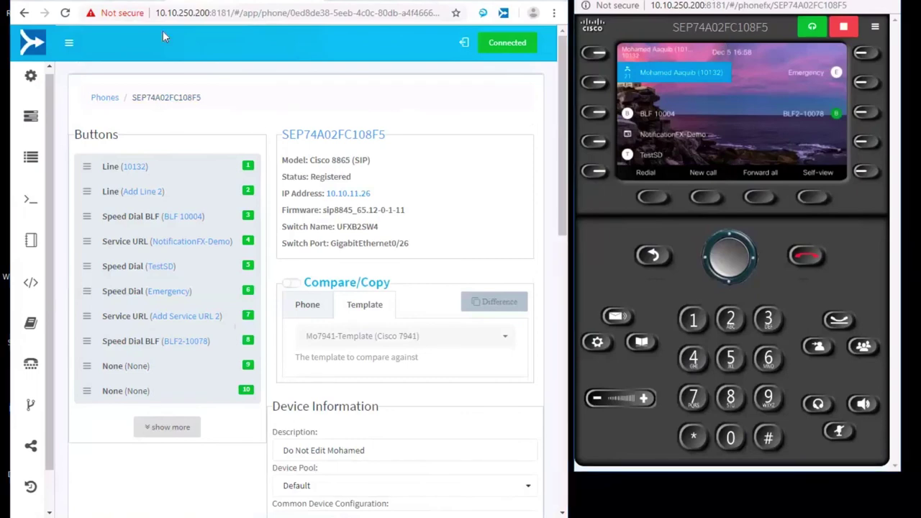
click(83, 4)
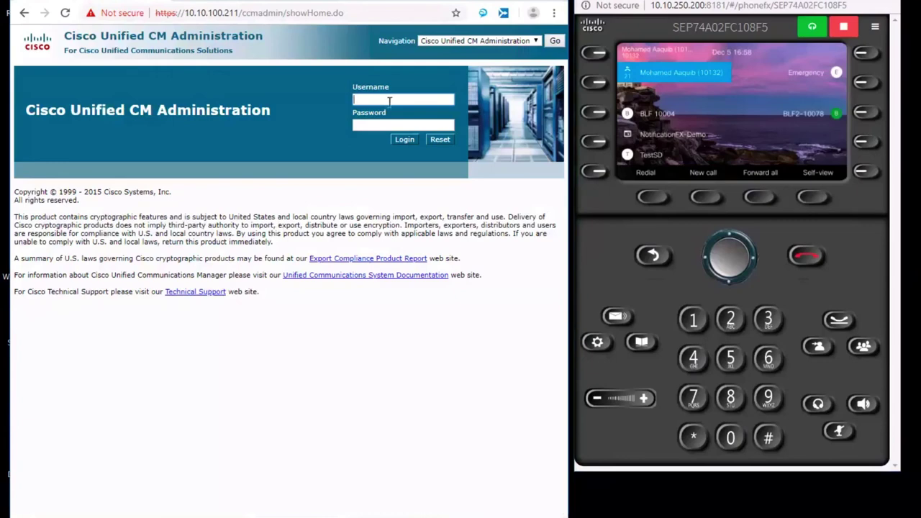
text(admin)
text(•••••••)
key(Return)
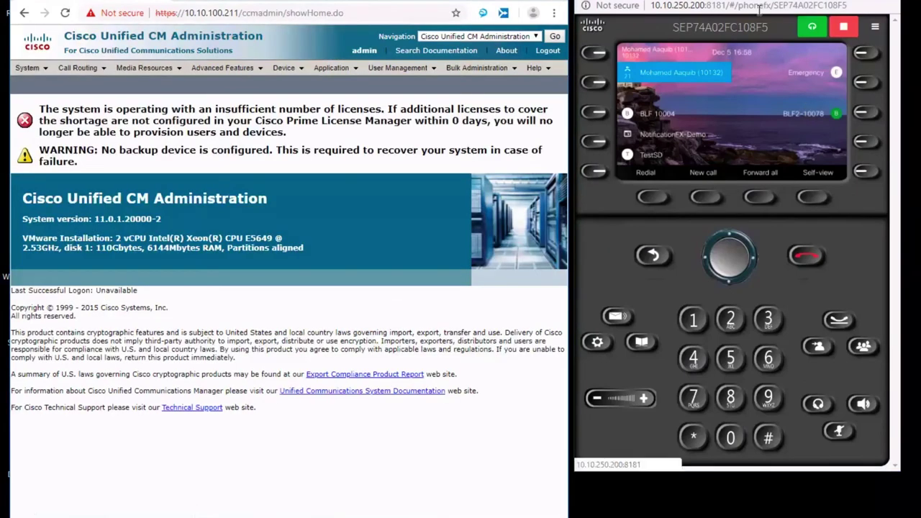
Close the remote control windows of SEP74A02FC108F5 and SEP3C08F67AC816
click(896, 3)
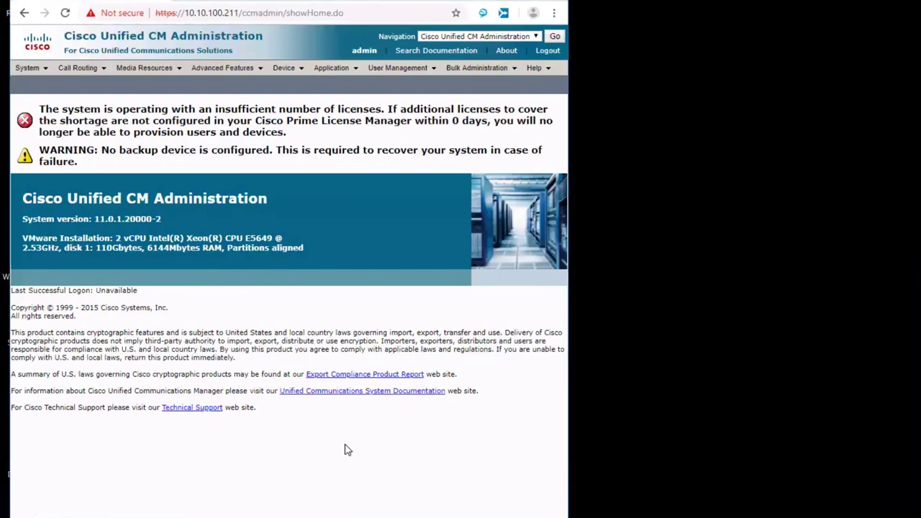
mouse_move(335, 508)
click(373, 474)
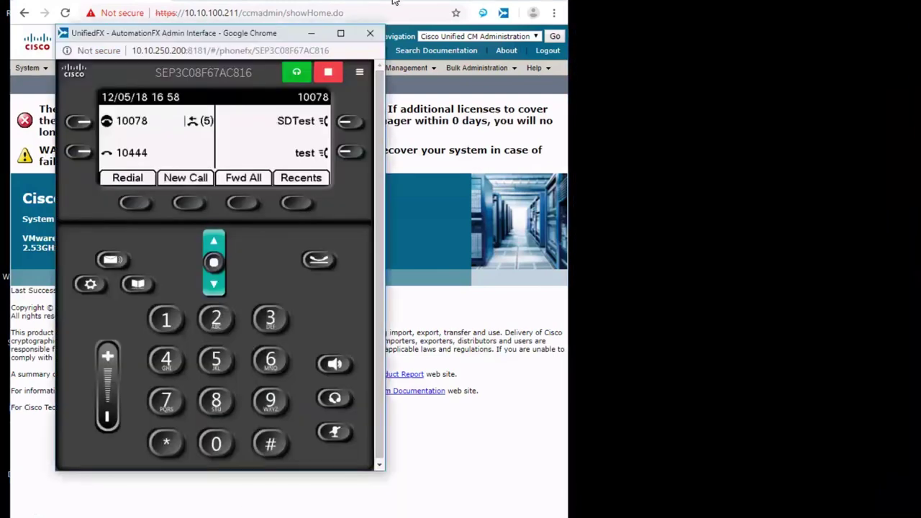
click(370, 33)
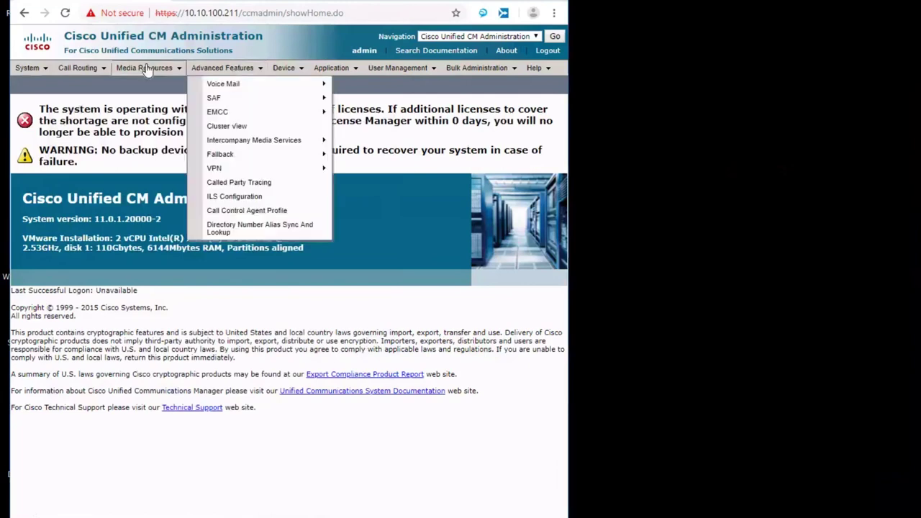
List all phones in Cisco Unified CM Administration and check the description and registration status of CSFJabberFX1
mouse_move(302, 72)
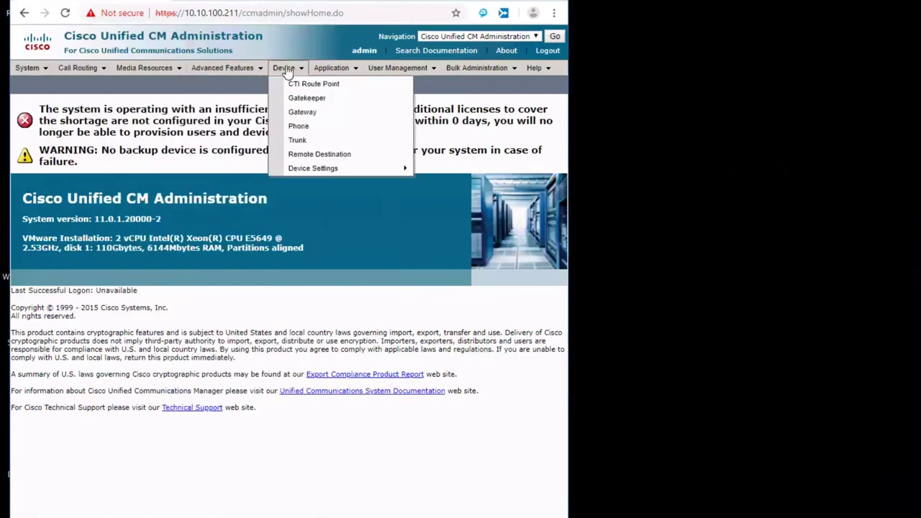
click(298, 132)
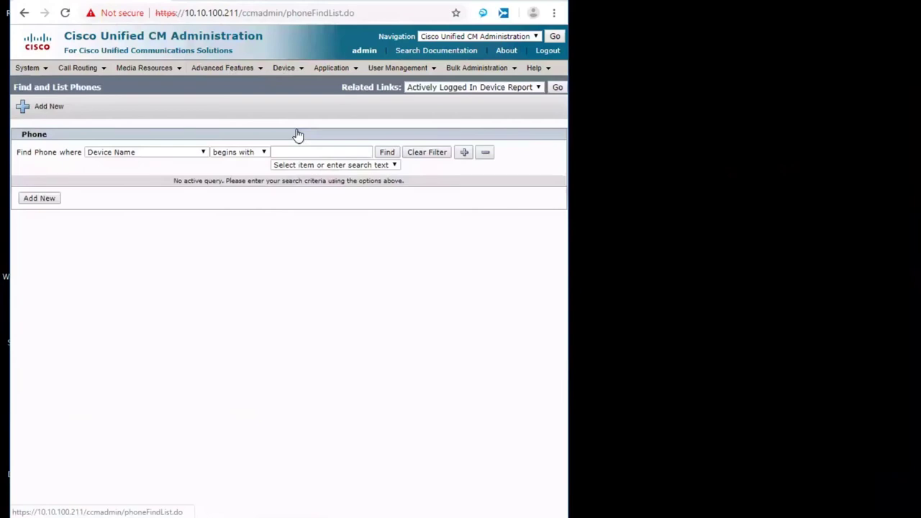
click(387, 154)
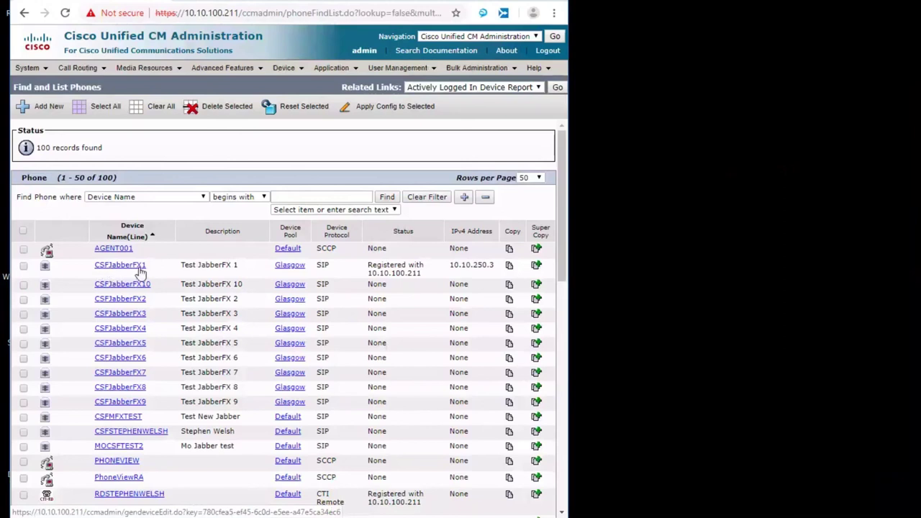
drag(197, 266, 218, 267)
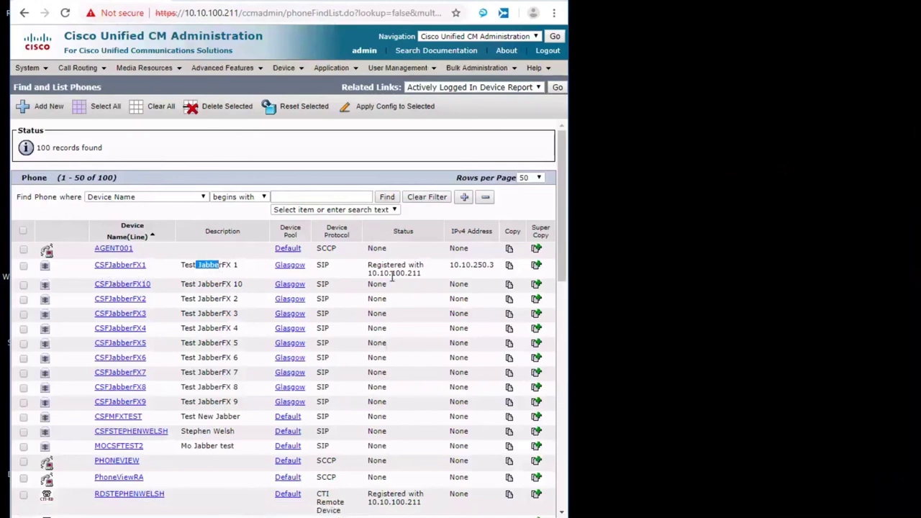
drag(376, 273, 389, 273)
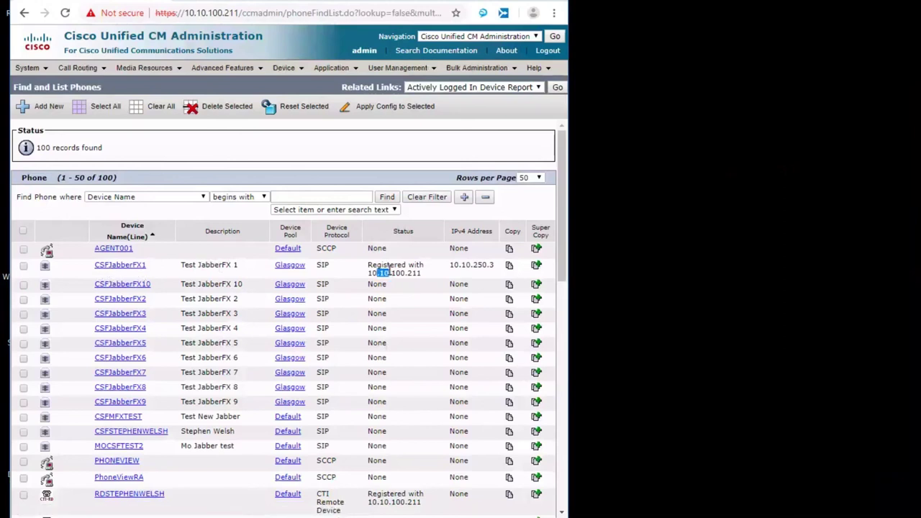
Switch to PhoneView, register the CSFJabberFX2 Jabber device, and move PhoneView out of the way of the phone list
mouse_move(424, 517)
click(423, 474)
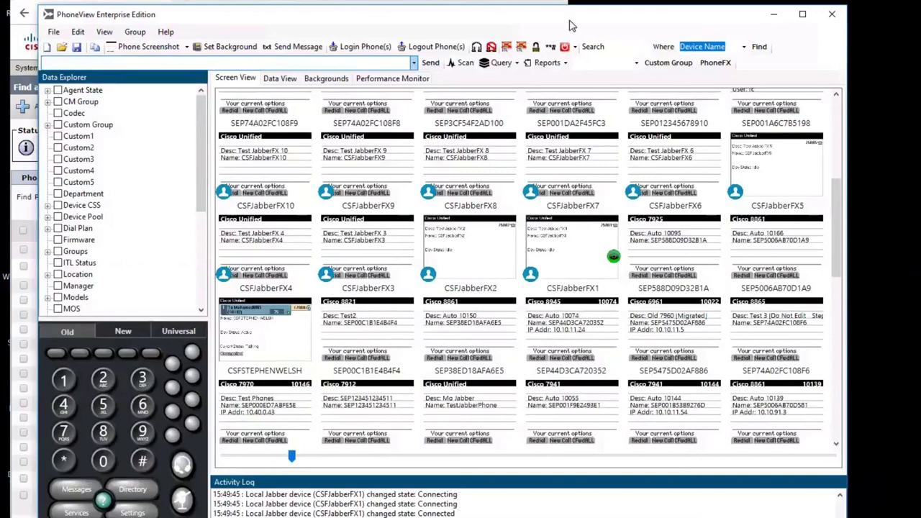
drag(569, 24, 569, 20)
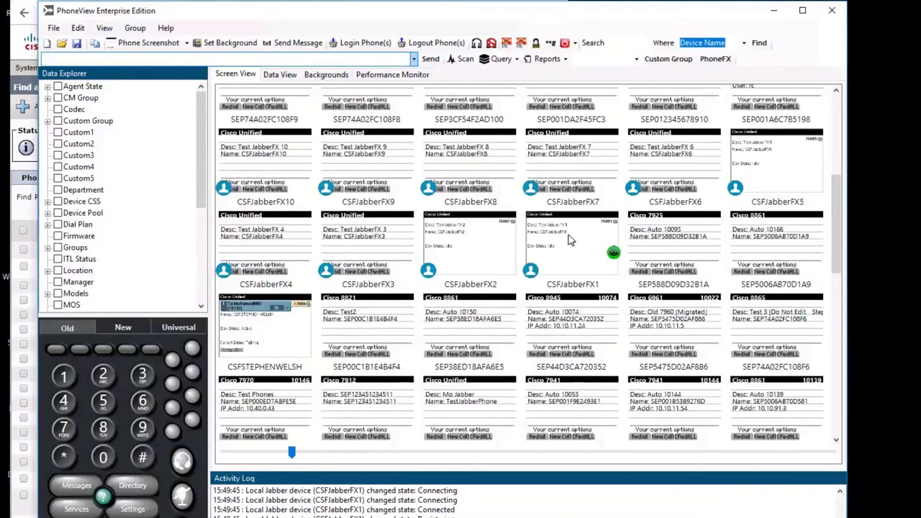
click(572, 244)
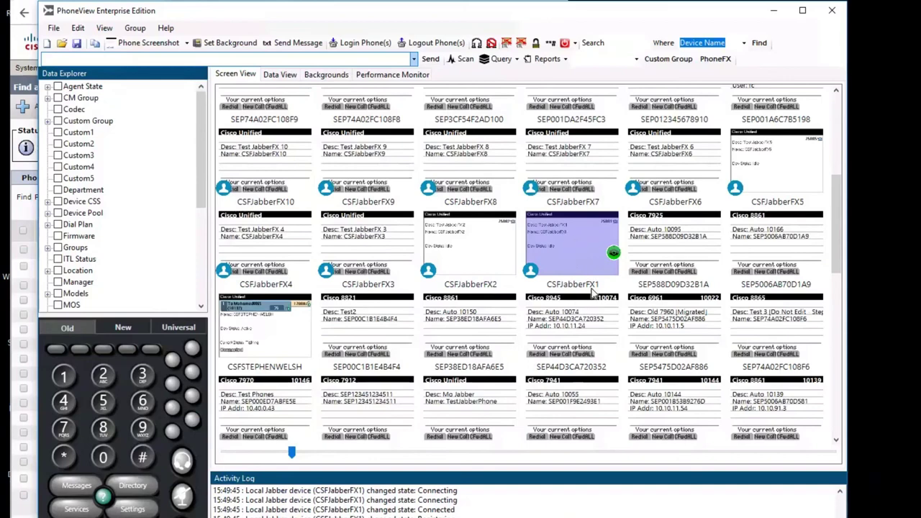
right_click(469, 238)
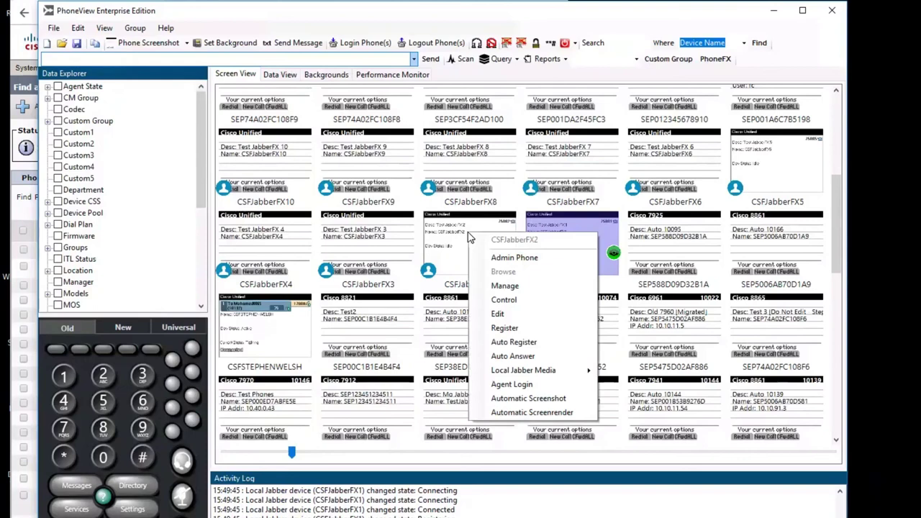
click(521, 335)
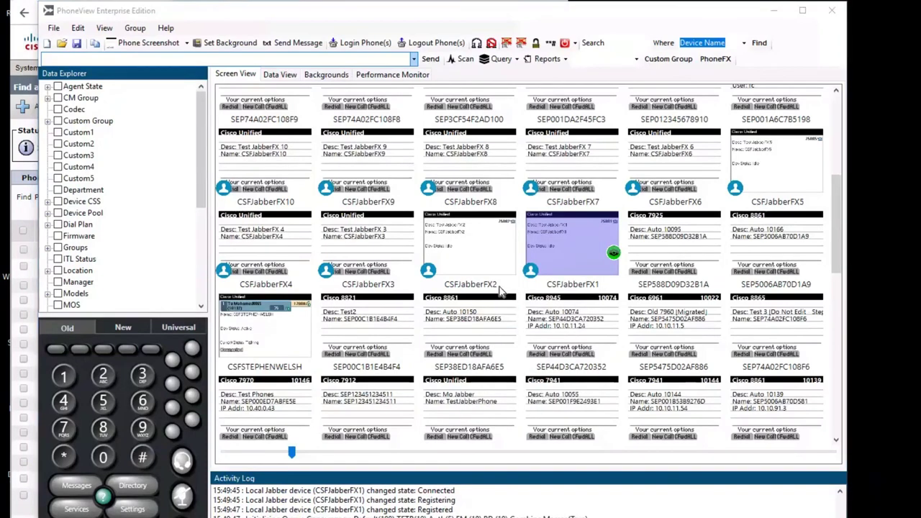
click(543, 20)
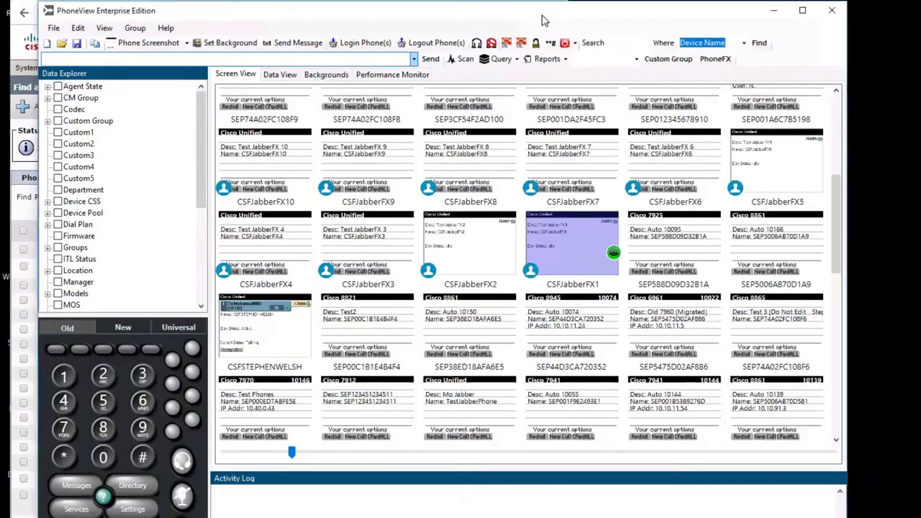
drag(543, 21, 545, 1)
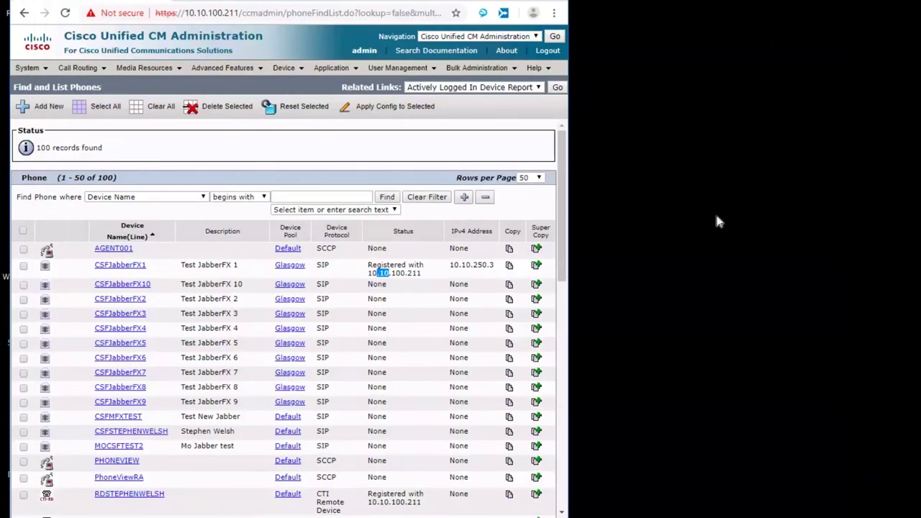
Refresh the phone list, open the CSFJabberFX2 configuration, and launch its PFX remote control in a window beside it
click(389, 199)
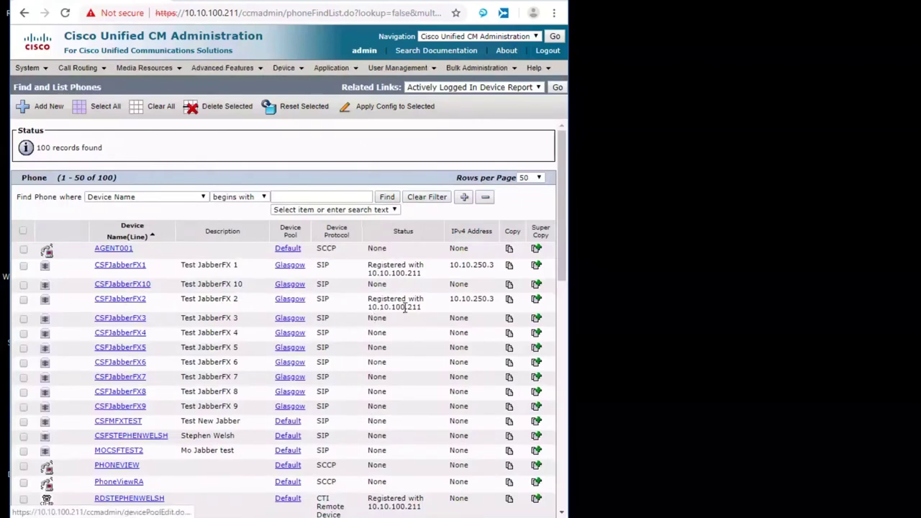
click(117, 300)
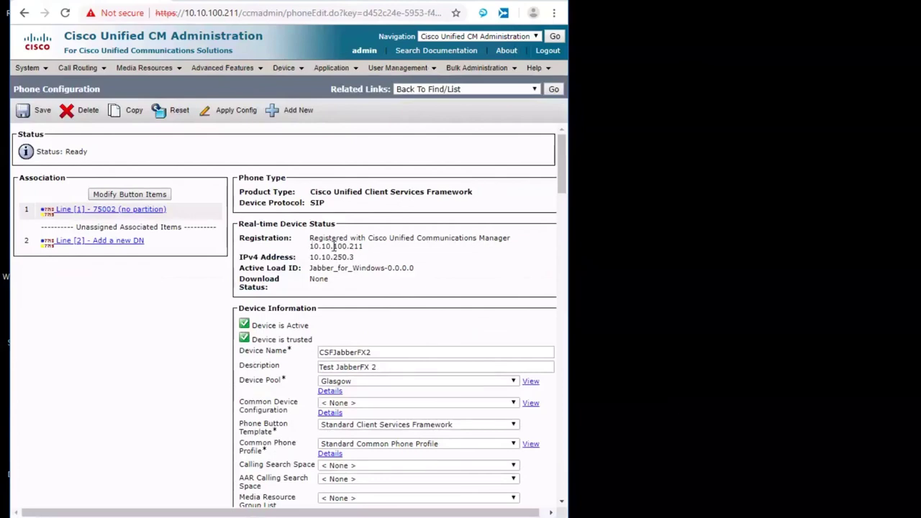
click(506, 14)
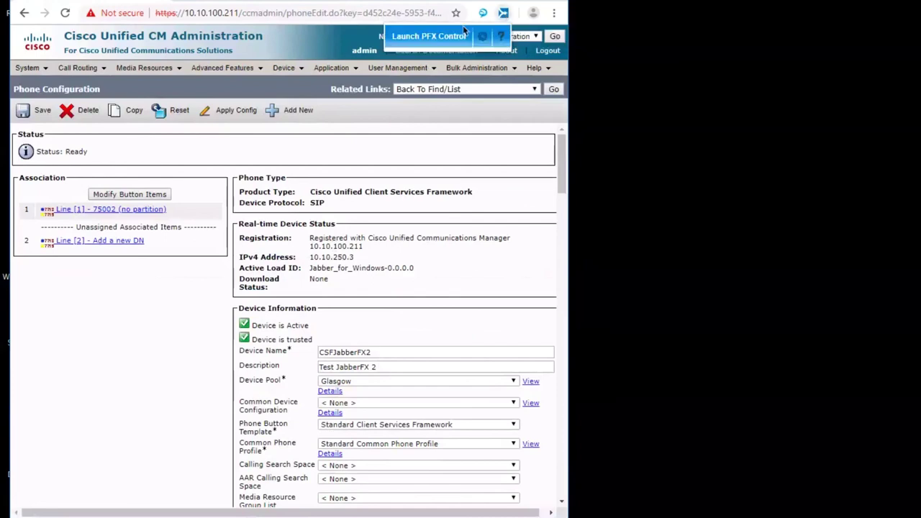
click(427, 40)
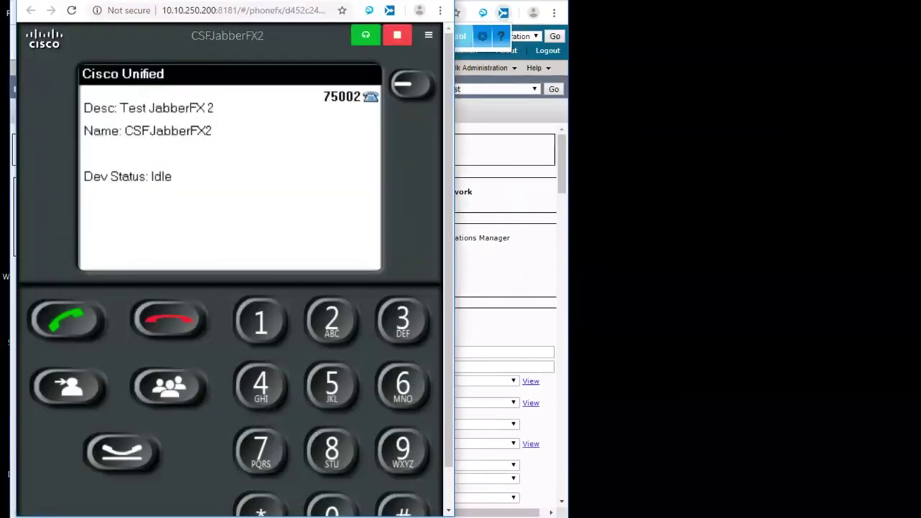
drag(216, 4, 657, 8)
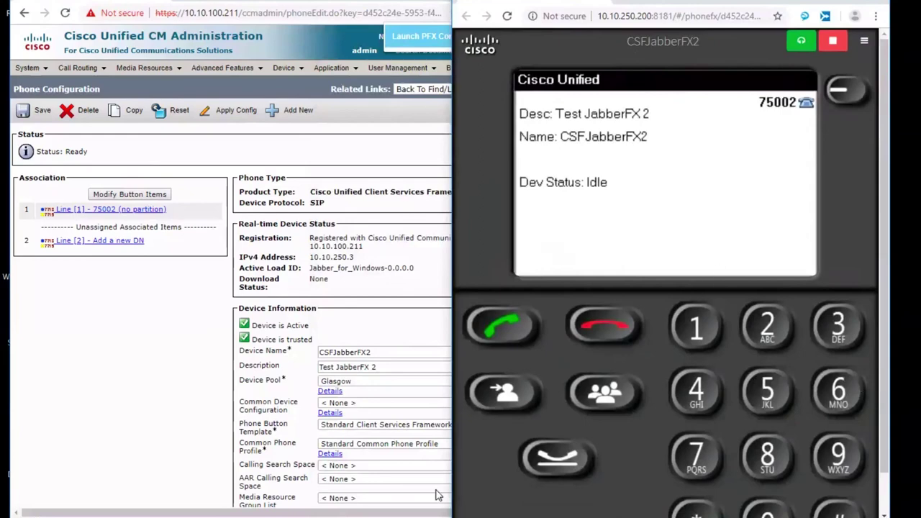
Bring PhoneView up beside the CSFJabberFX2 remote control window and select the CSFJabberFX2 device
click(424, 515)
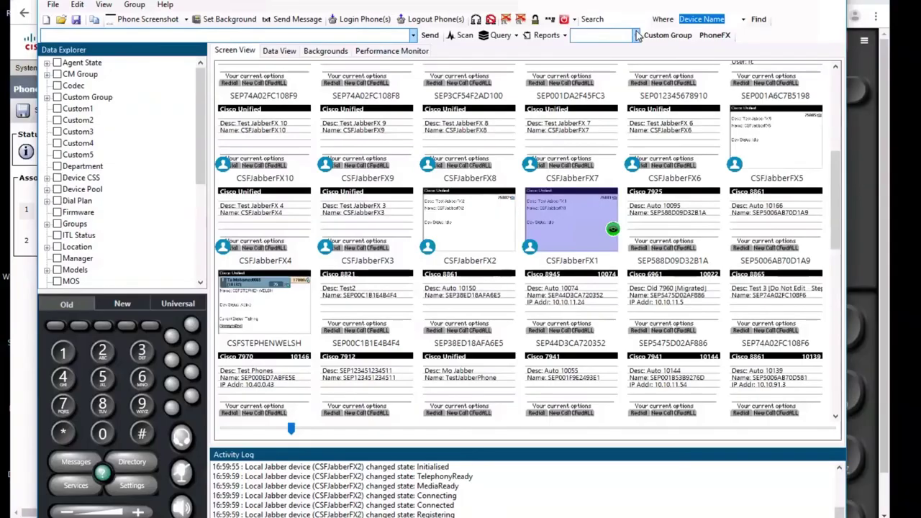
drag(561, 22, 304, 20)
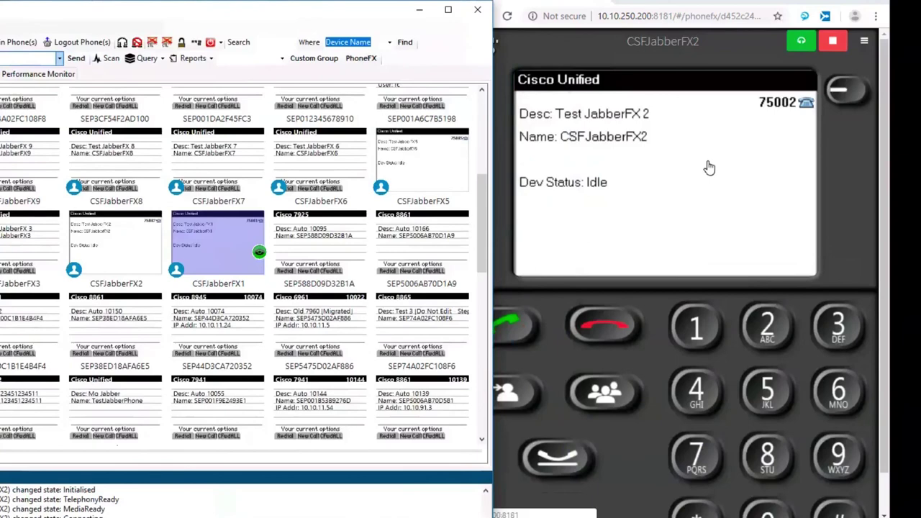
click(98, 245)
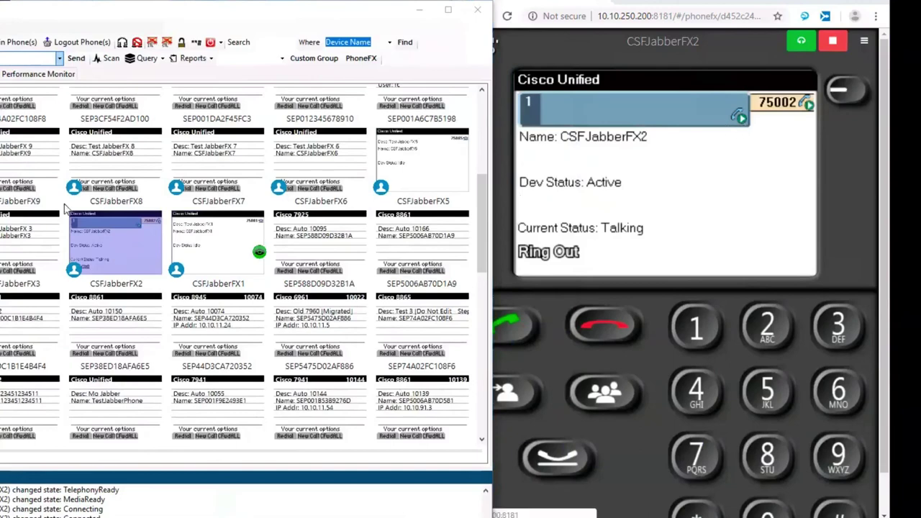
Answer CSFJabberFX2's call to 75001 on CSFJabberFX1, end it from CSFJabberFX2, and minimise PhoneView
click(107, 238)
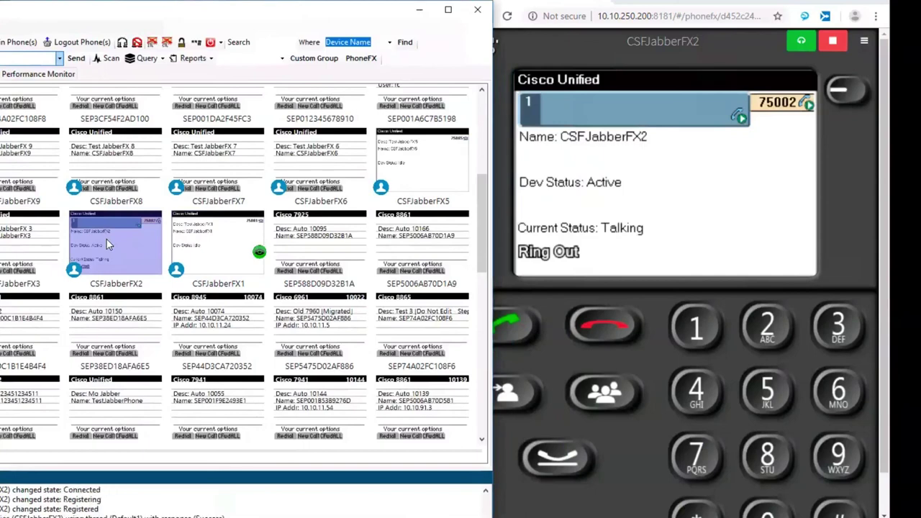
click(221, 245)
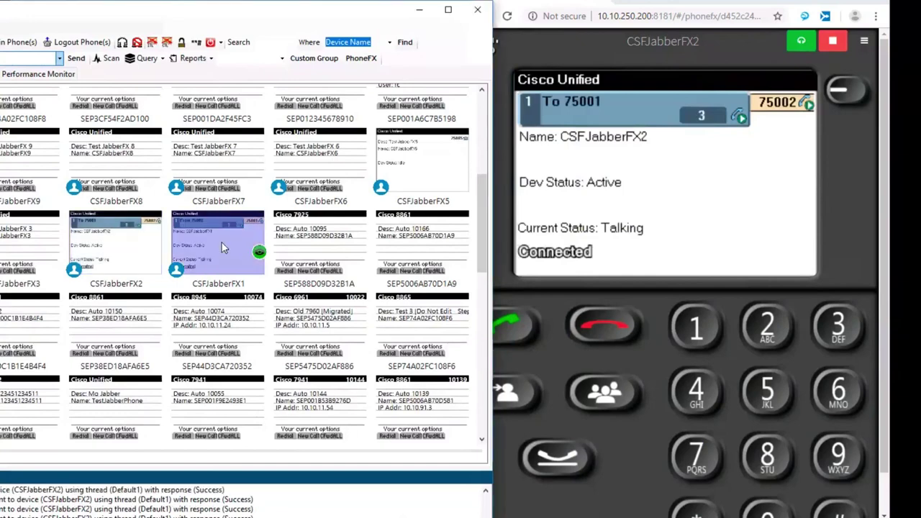
click(92, 240)
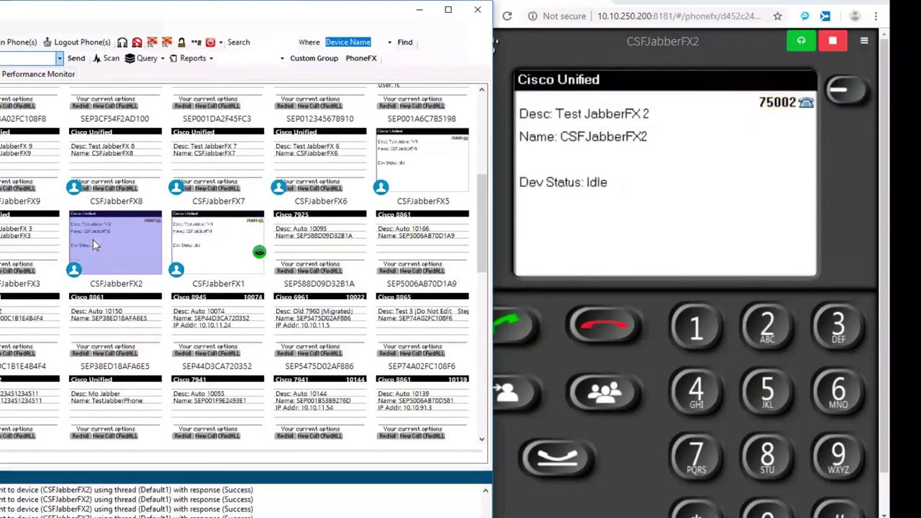
click(421, 15)
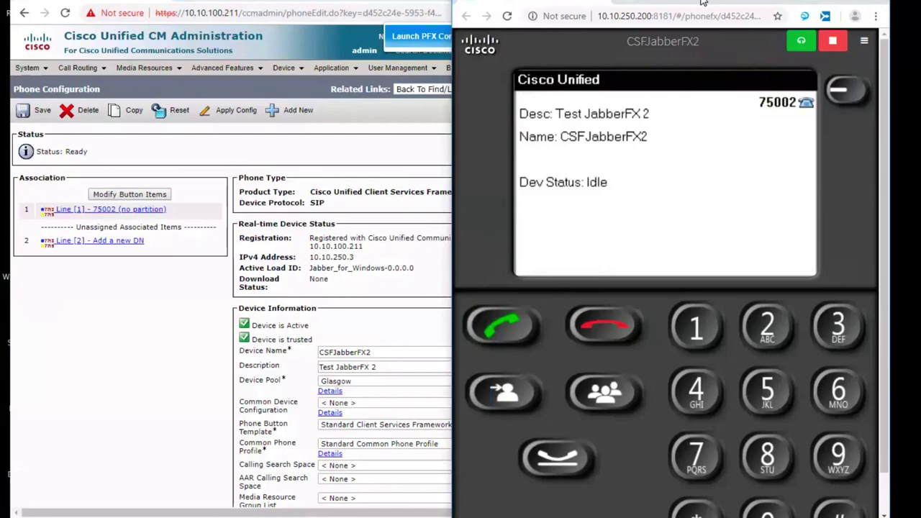
Bring the CSFJabberFX2 phone configuration page to the front and launch PFX Control from it
click(415, 4)
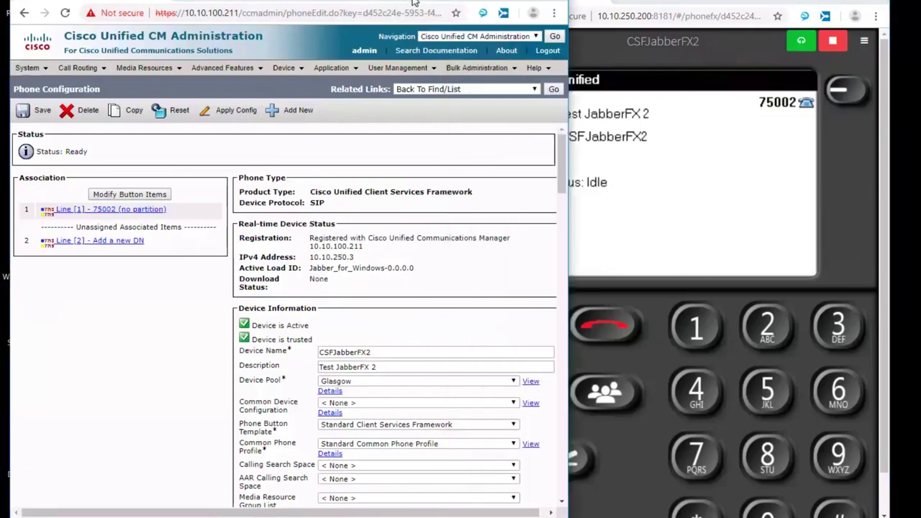
click(502, 14)
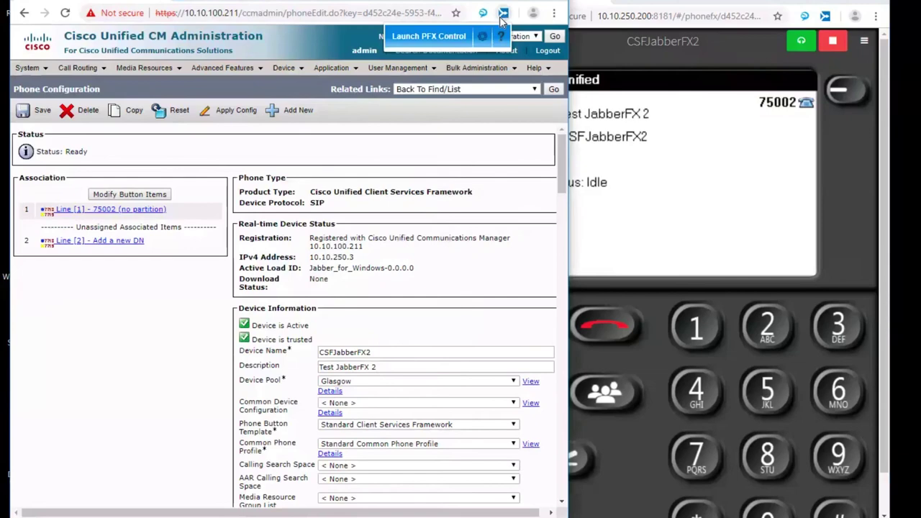
click(424, 38)
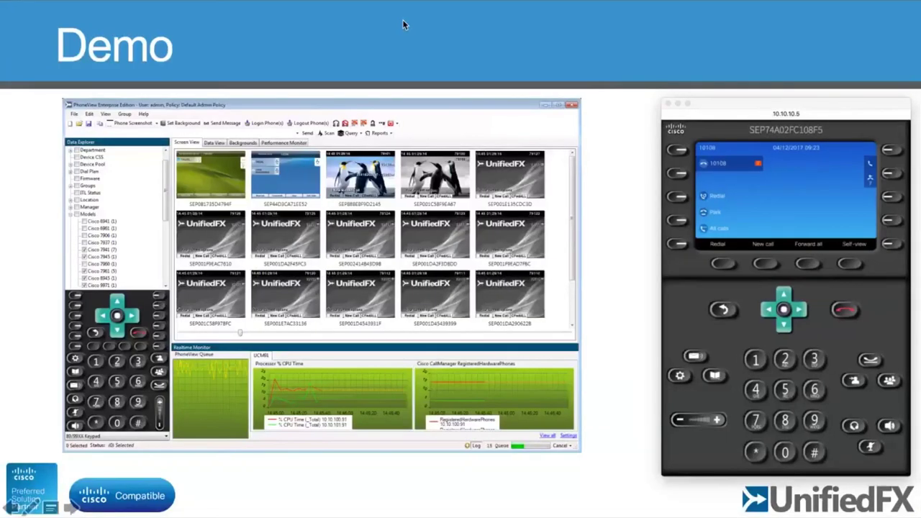
key(Right)
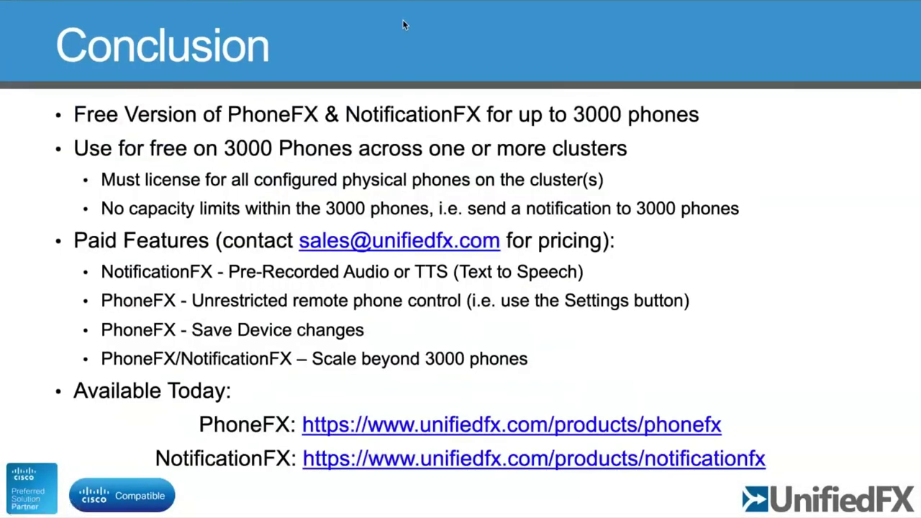